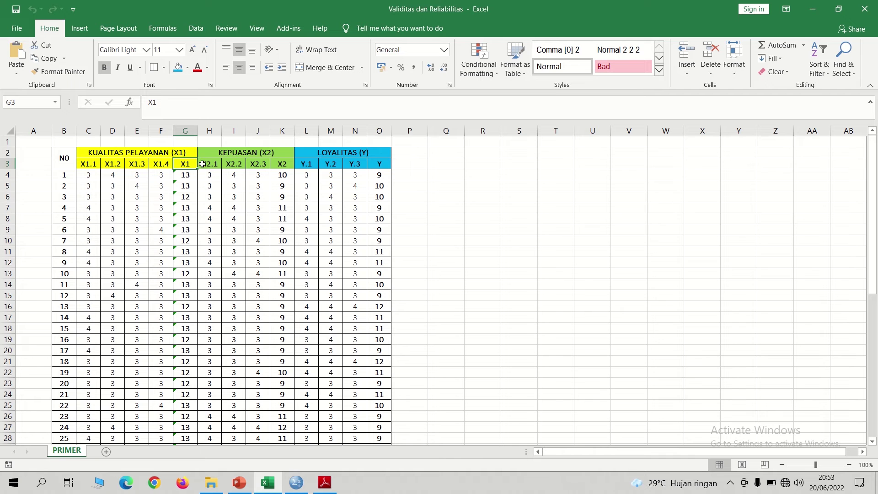
- Examine the item and total column headers of the Kepuasan (X2) and Loyalitas (Y) variables
click(207, 164)
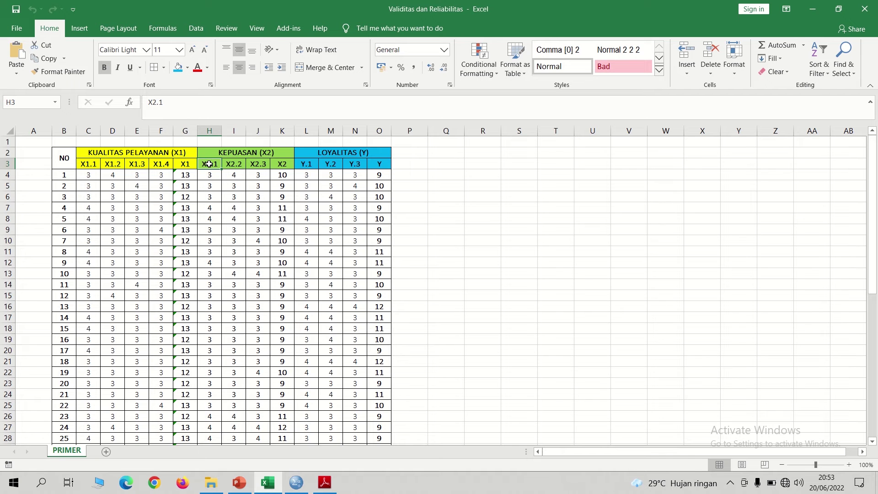
click(258, 165)
click(283, 163)
click(306, 164)
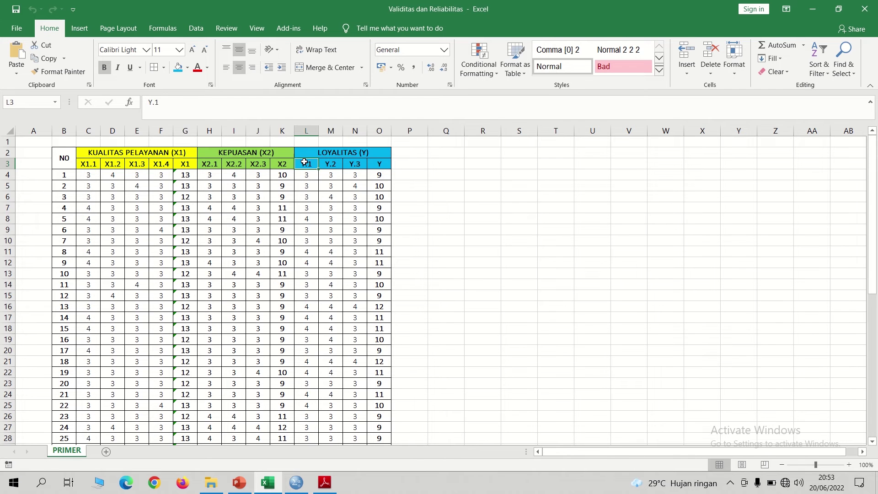
click(357, 163)
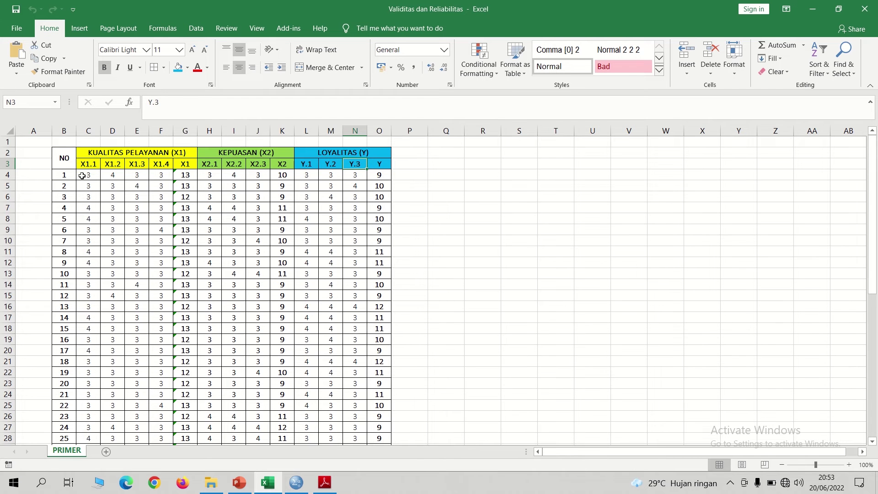
- Copy the questionnaire scores and totals of all 50 respondents, cells C4:O53, without the header rows
drag(87, 176, 379, 428)
right_click(379, 428)
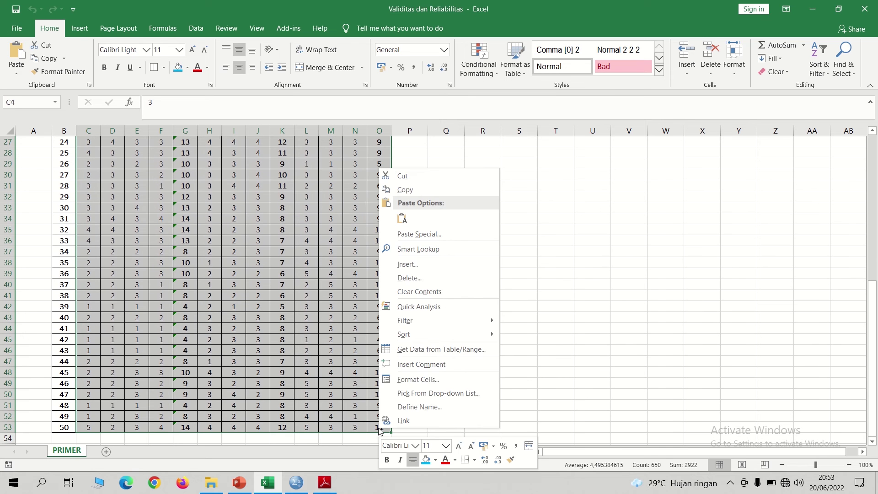
click(407, 189)
scroll(247, 320, up, 9)
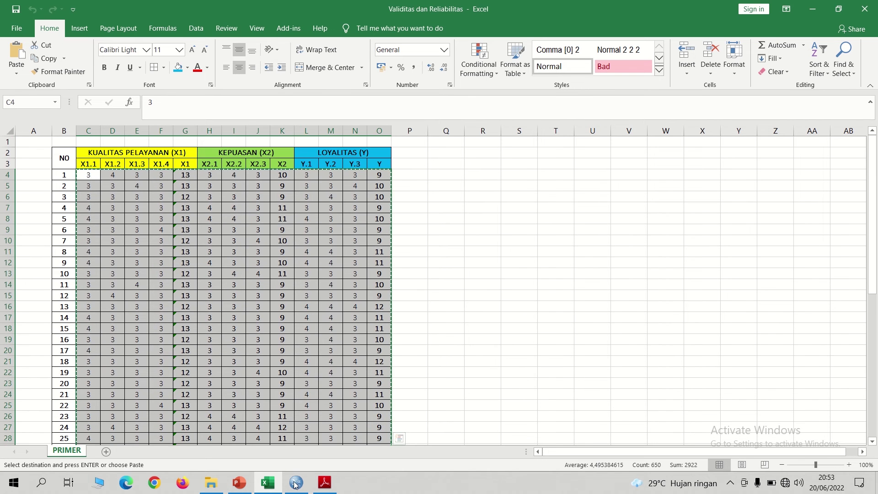
- Switch to SPSS and paste the copied scores into the empty dataset, starting at the first cell
key(alt+Tab)
click(85, 93)
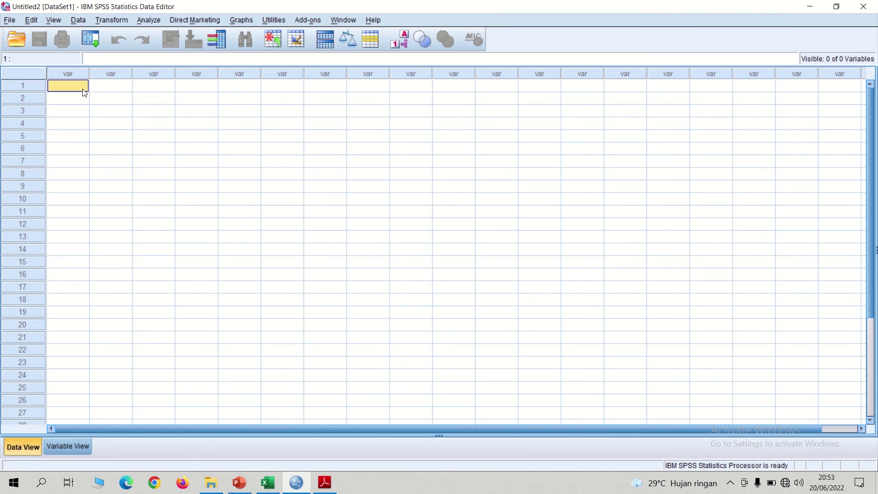
right_click(83, 89)
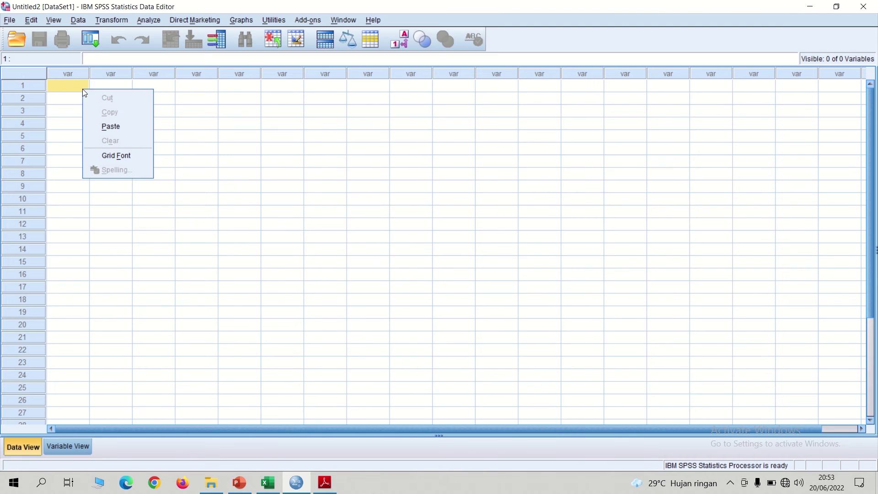
click(110, 126)
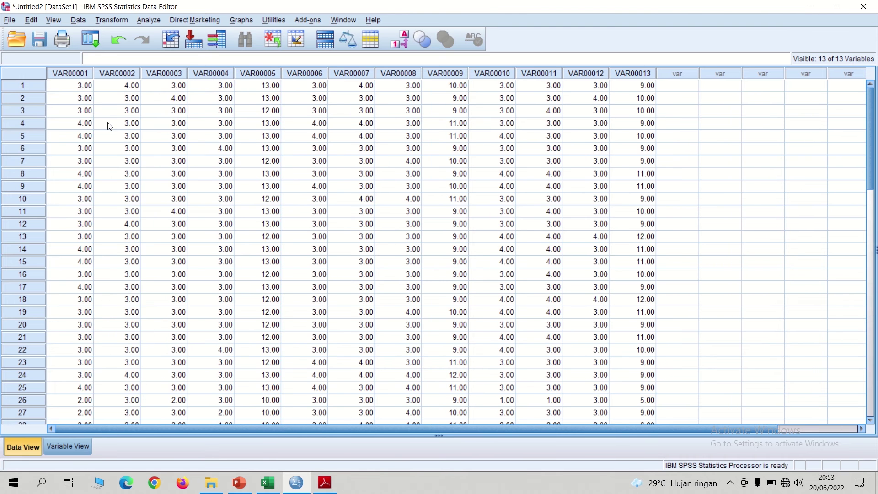
- Rename the first five SPSS variables X1.1, X1.2, X1.3, X1.4 and X1, following the column headers in the Excel sheet
click(62, 448)
click(278, 483)
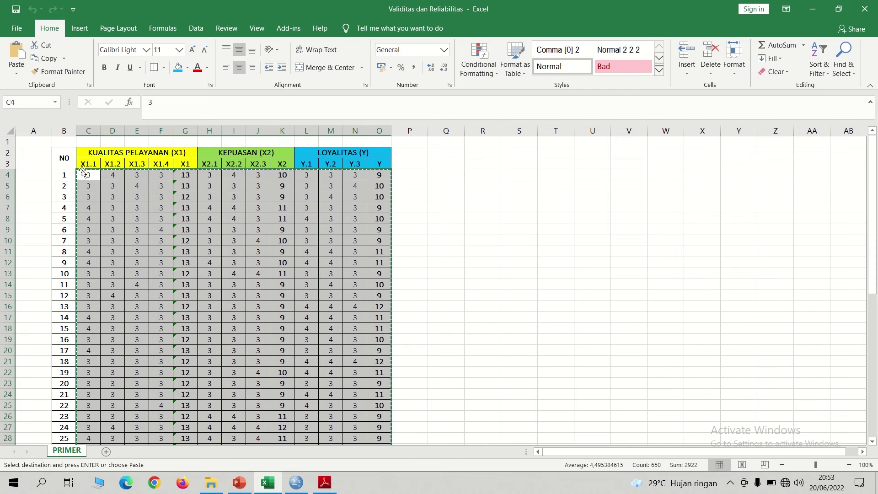
click(302, 490)
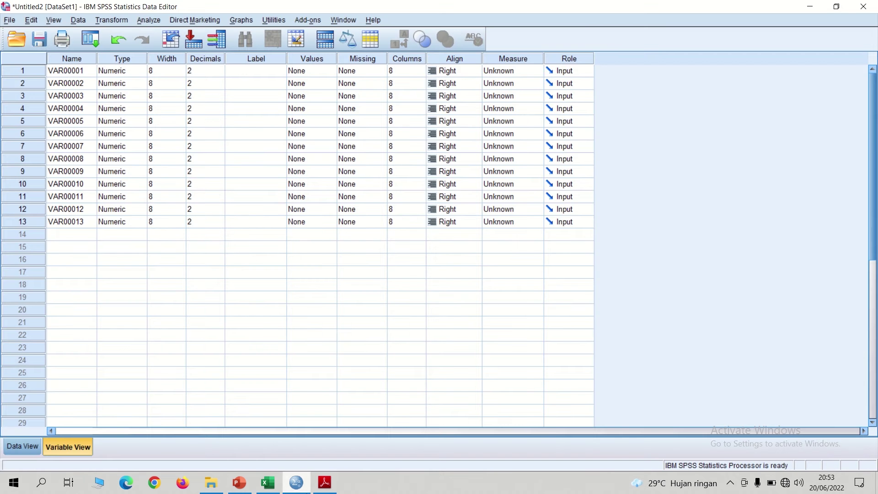
click(69, 73)
text(Z)
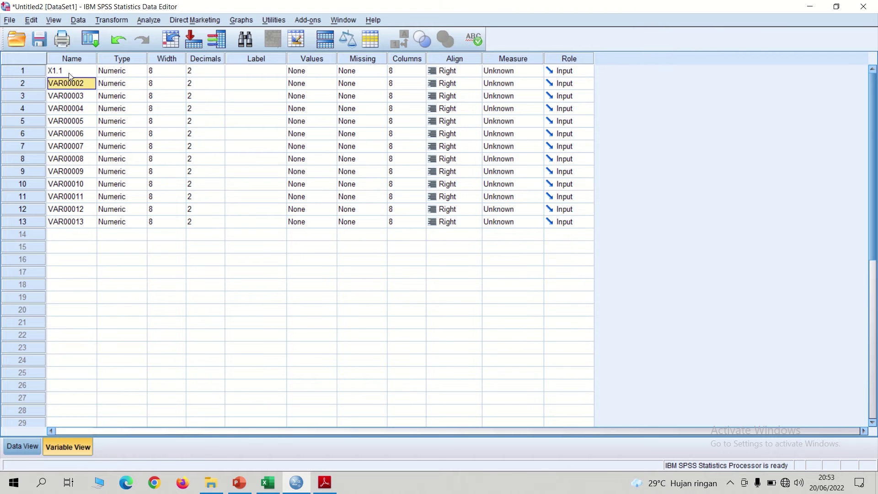
key(Return)
text(X1.3)
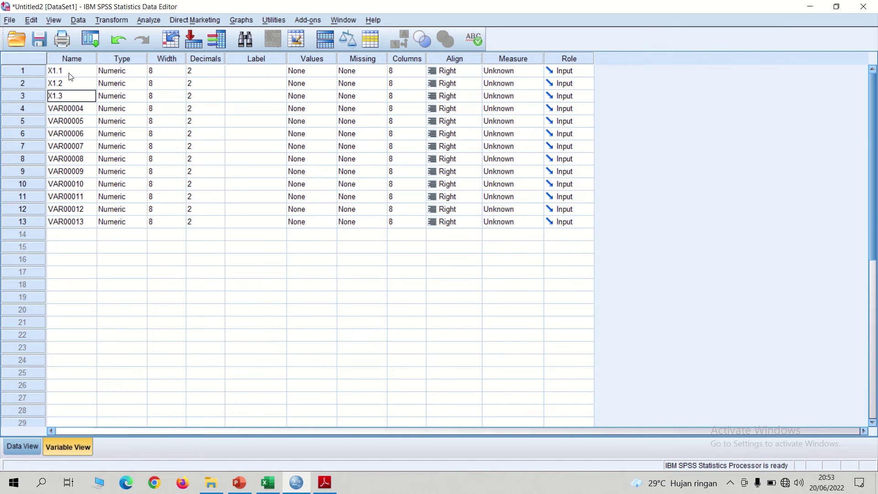
key(Return)
text(X1.4)
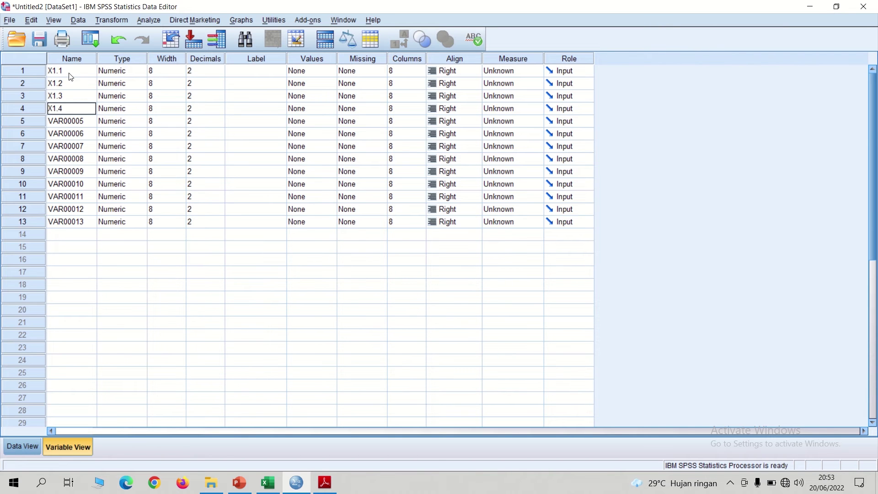
key(Return)
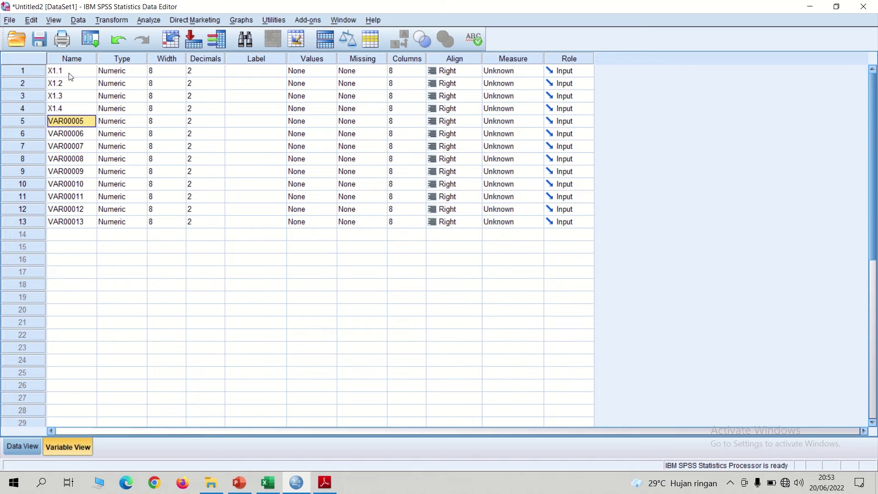
text(X1)
key(Return)
- Rename variables 6 to 9 as X2.1, X2.2, X2.3 and X2
text(X2)
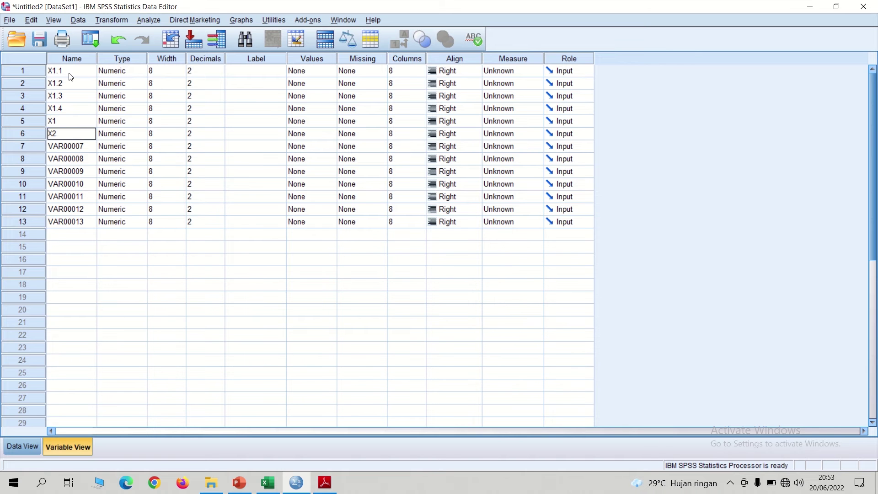
text(.1)
key(Return)
text(X2.)
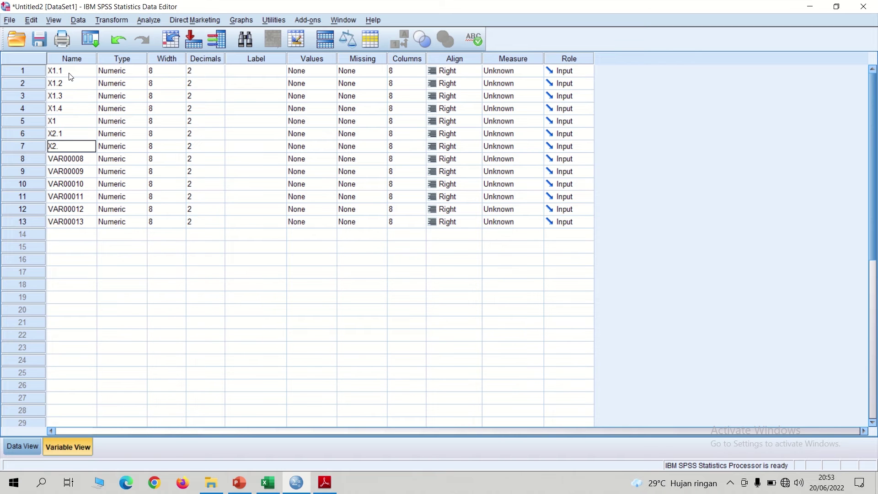
text(2)
key(Return)
text(X2.)
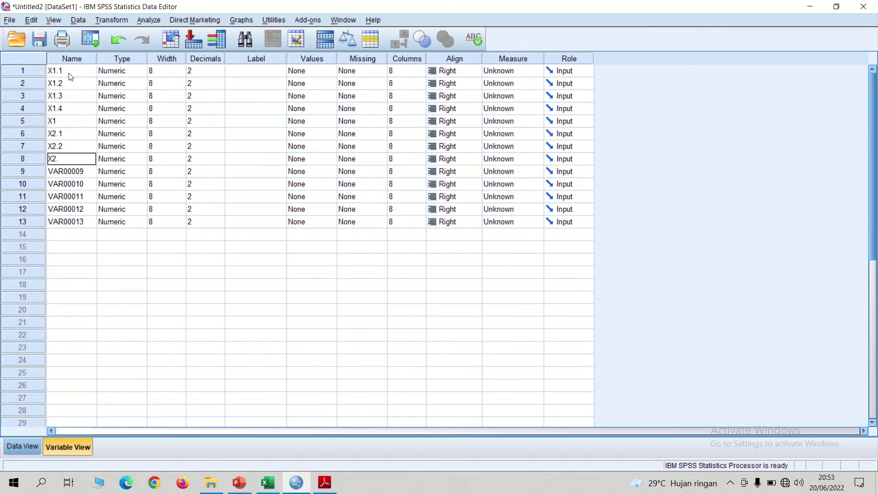
text(3)
key(Return)
text(X2)
key(Return)
- Rename the last four variables Y.1, Y.2, Y.3 and Y
text(Y)
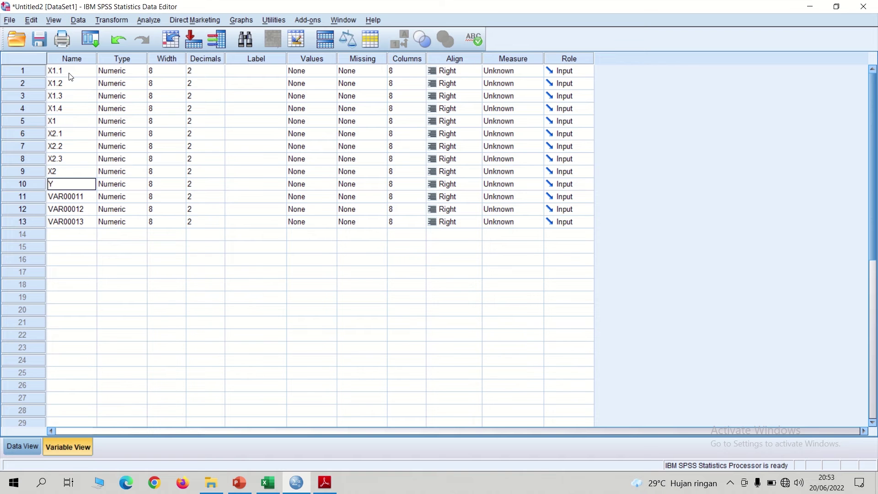
text(.1)
key(Return)
text(Y.2)
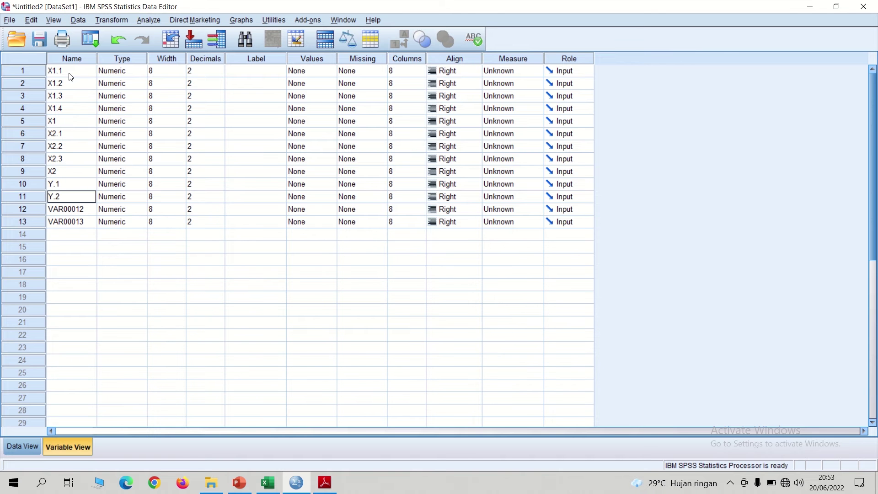
key(Return)
text(Y.3)
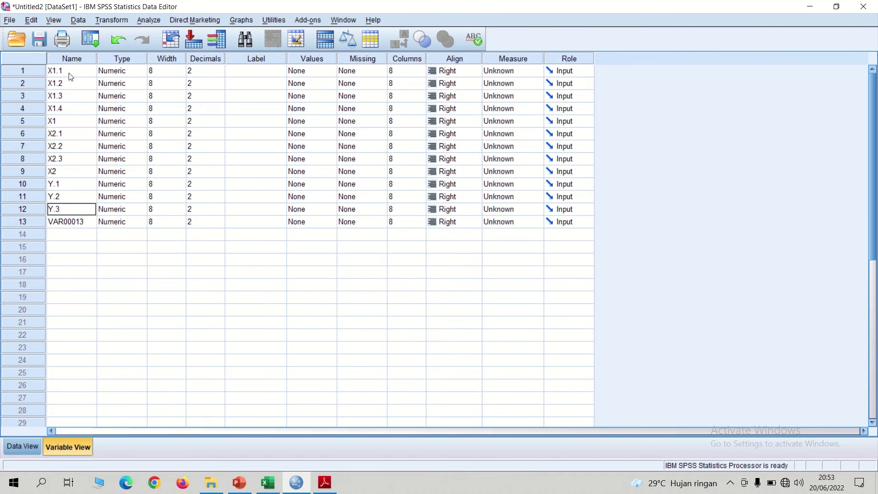
key(Return)
text(Y)
click(96, 358)
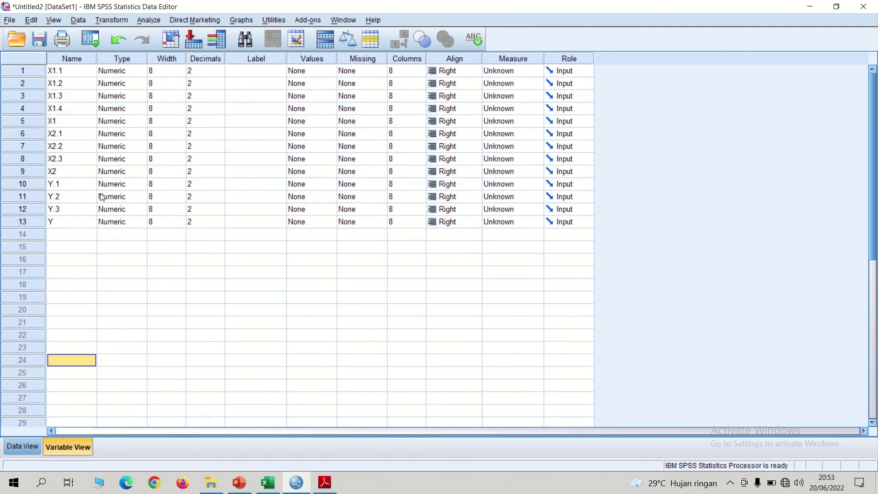
- Run a two-tailed Pearson bivariate correlation on X1.1, X1.2, X1.3, X1.4 and the total X1
click(21, 450)
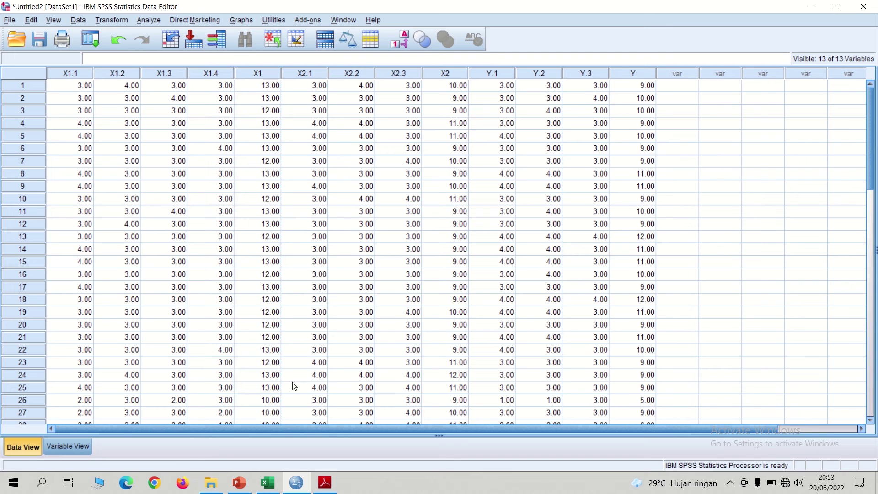
click(147, 20)
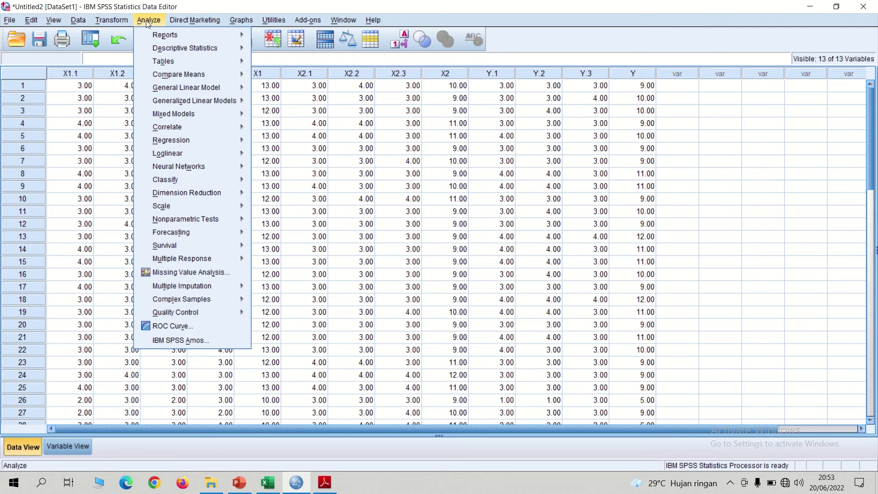
mouse_move(169, 129)
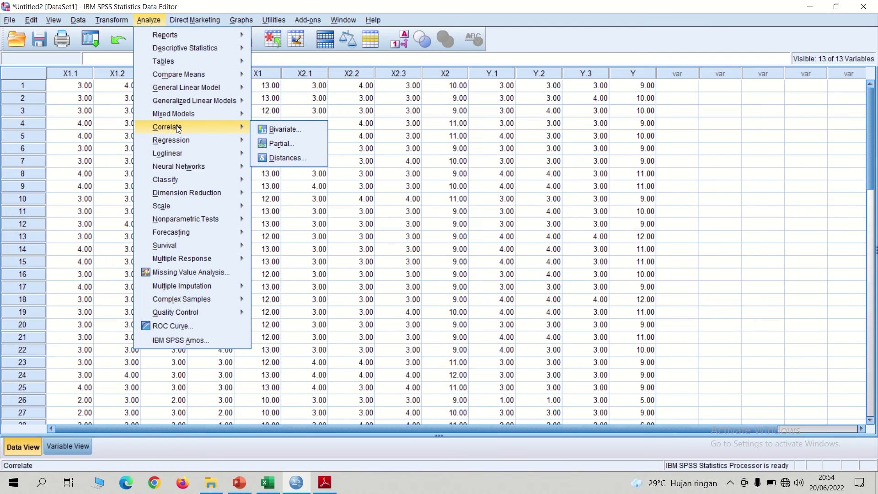
click(289, 130)
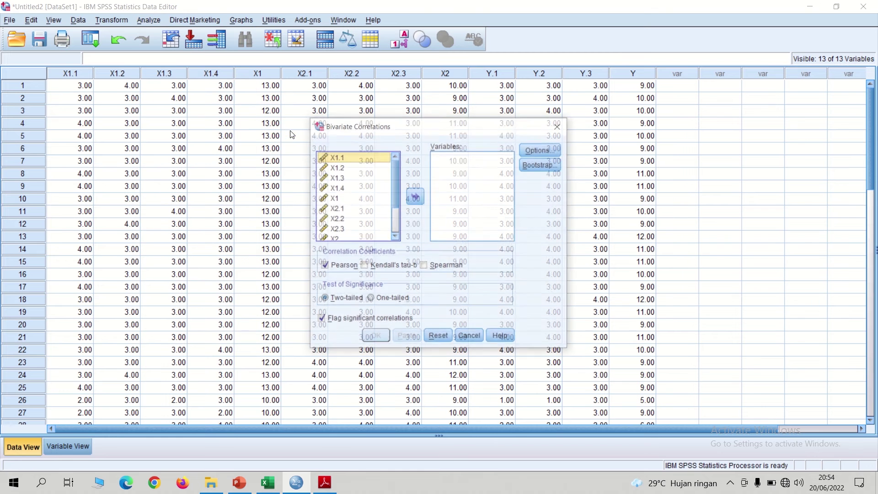
drag(339, 158, 337, 200)
shift+click(337, 200)
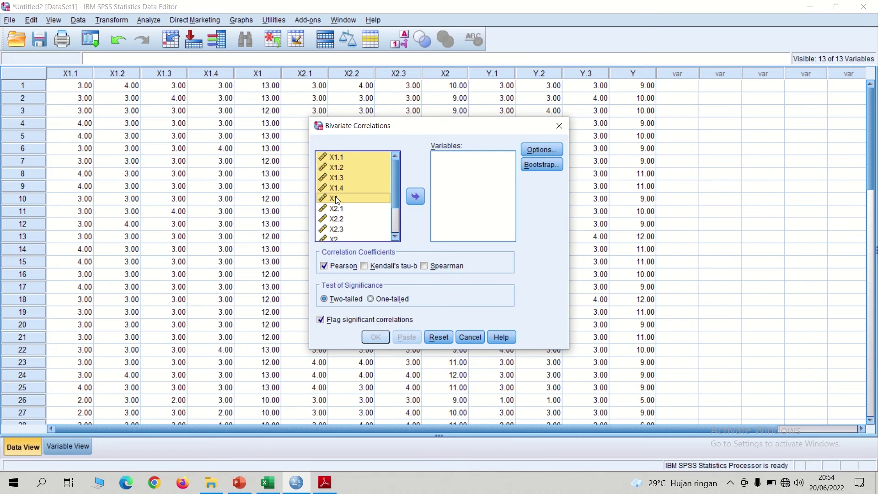
click(415, 197)
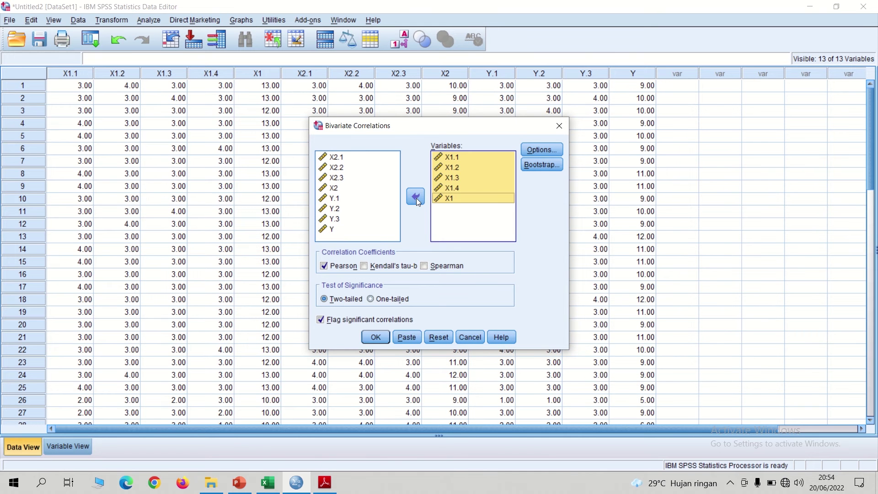
click(376, 337)
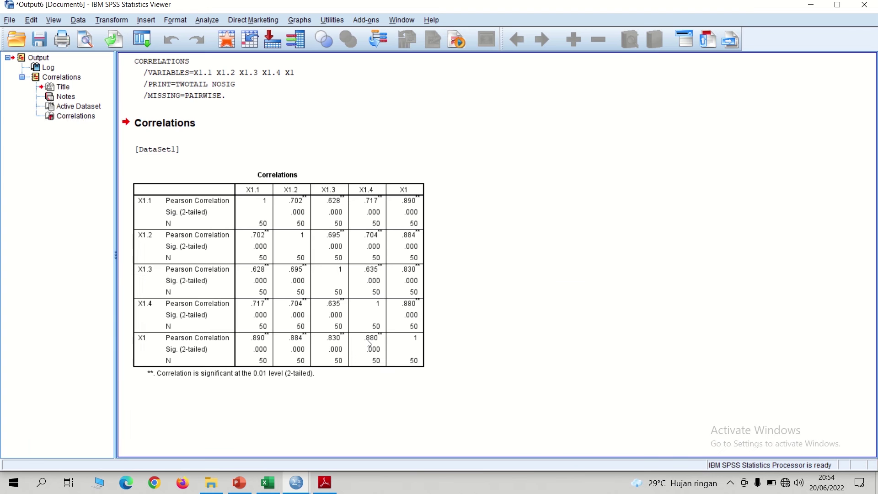
- Examine the Correlations output table, and switch to PowerPoint to read the validity criteria on the Uji Validitas slide
click(369, 343)
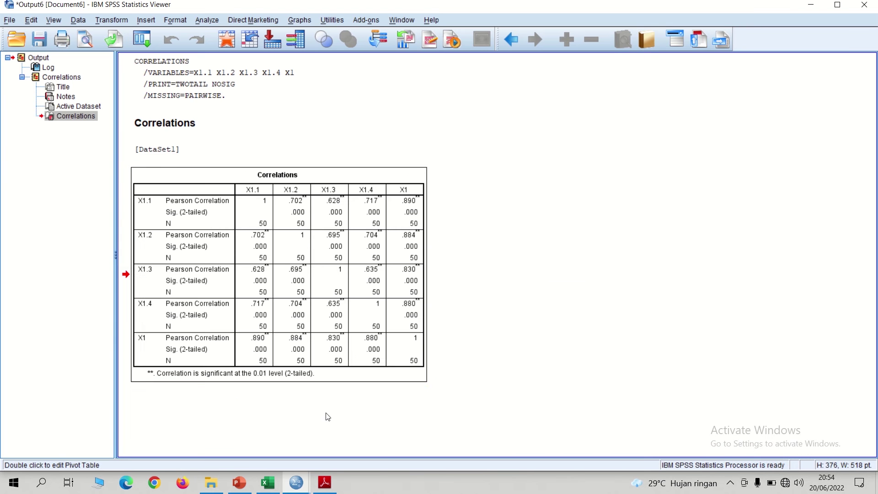
click(239, 483)
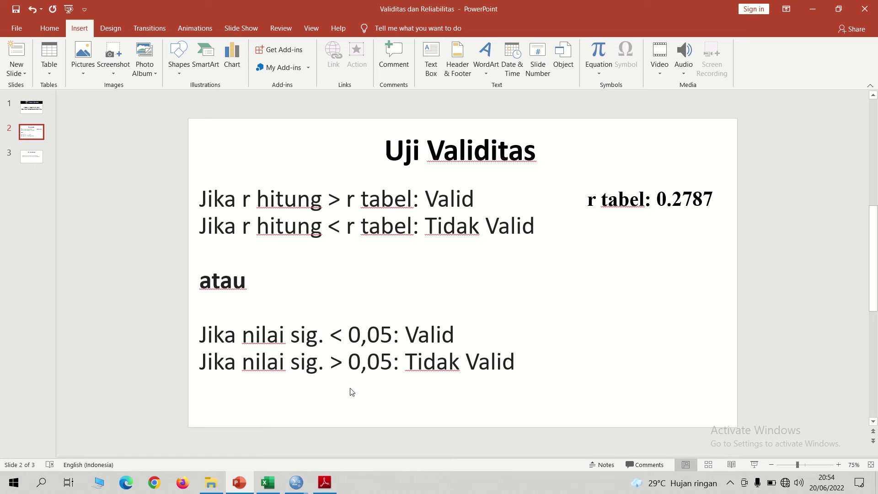
- Check the number of respondents in the Excel sheet and look up the matching df (N-2) row in the r table PDF
click(325, 483)
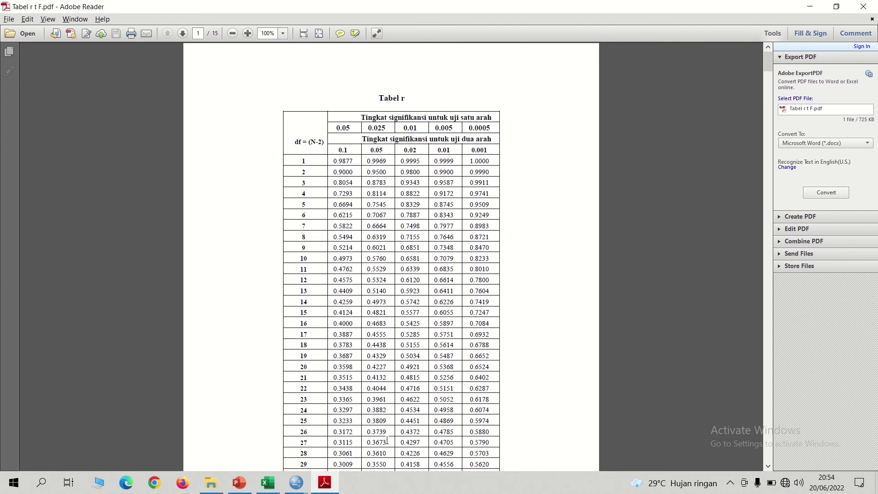
click(268, 482)
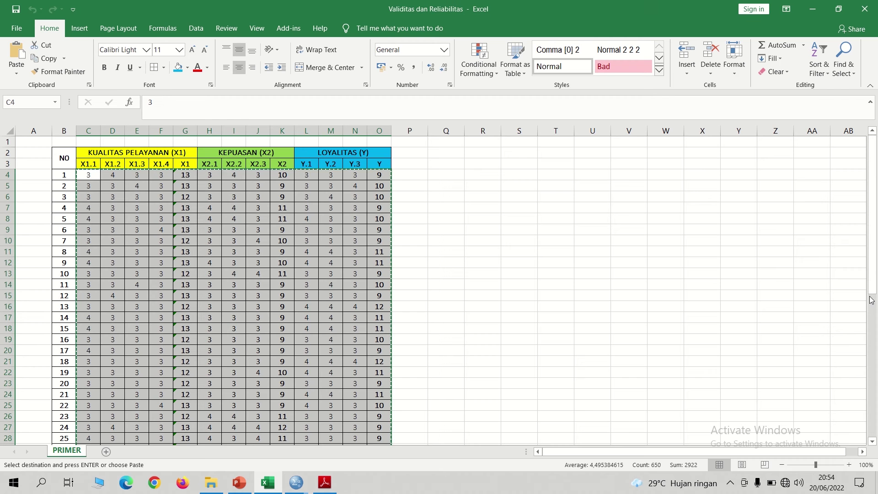
drag(875, 281, 874, 330)
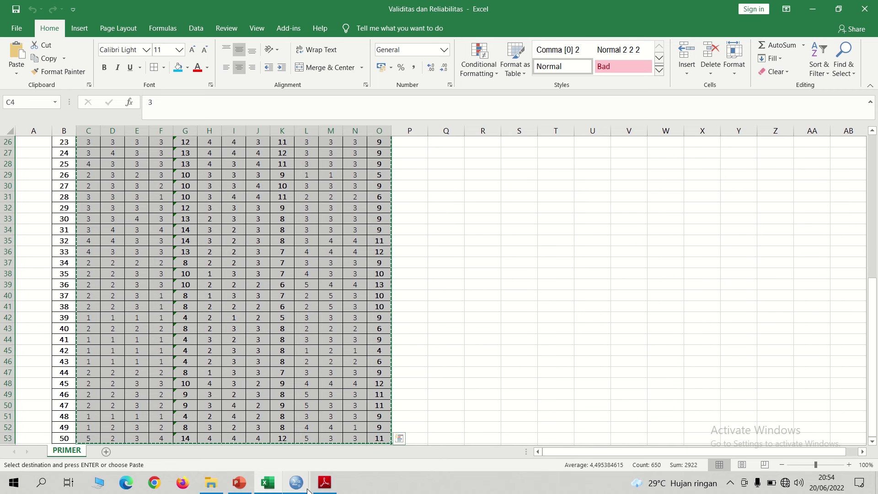
click(325, 482)
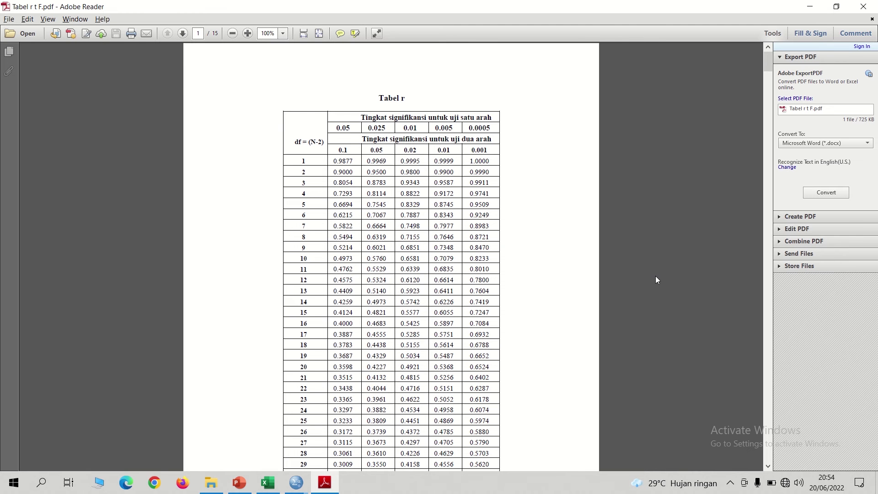
scroll(657, 280, down, 3)
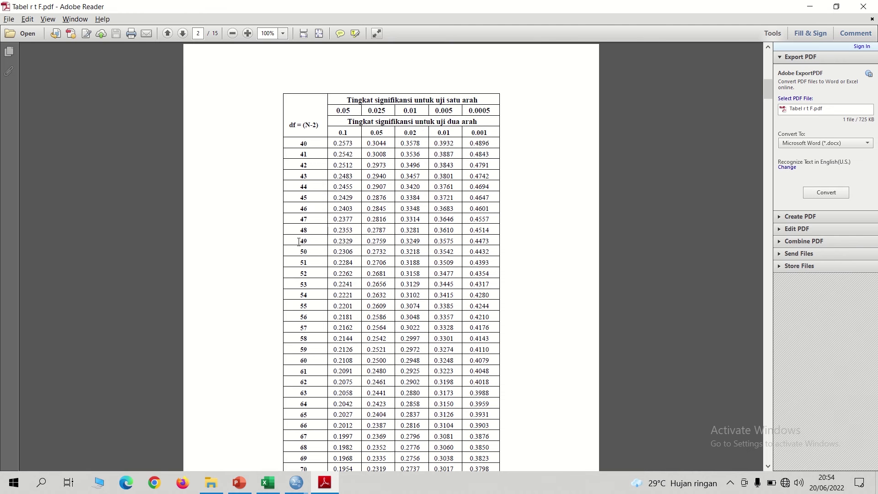
- Enlarge the r table to 150% and look up the value for df 48 at the two-tailed 0.05 significance level
click(264, 33)
text(1)
key(Return)
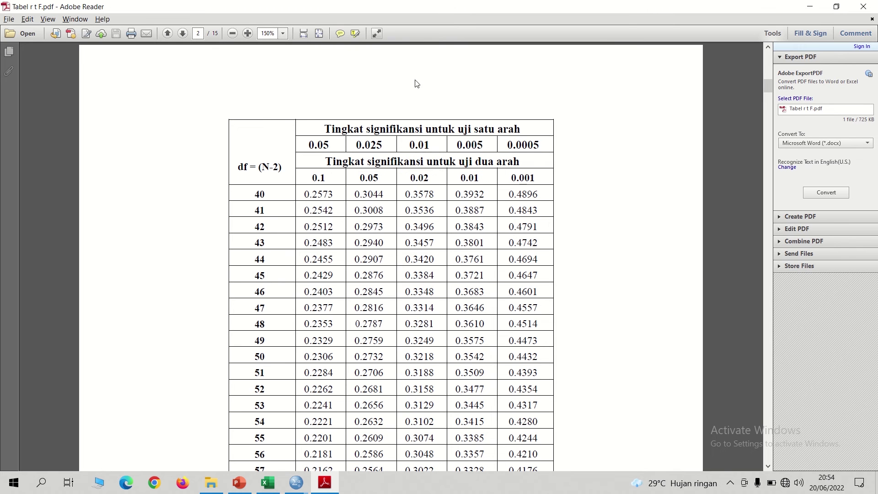
drag(327, 161, 521, 163)
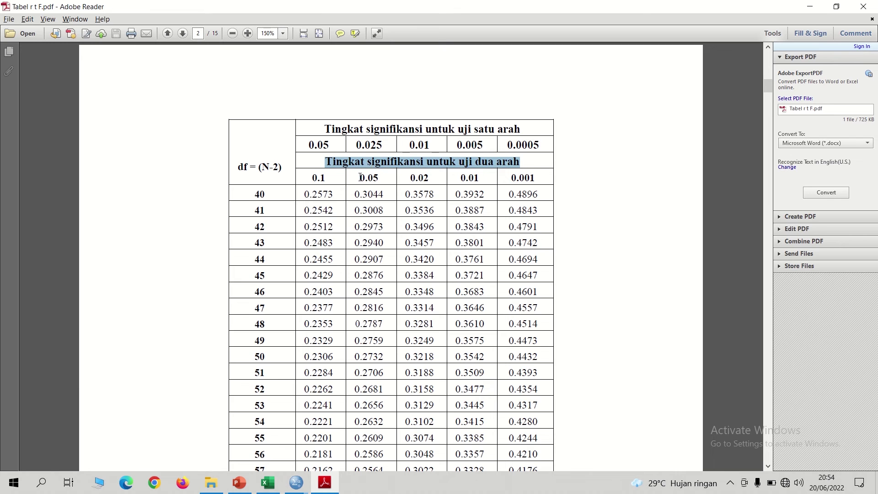
drag(359, 179, 379, 178)
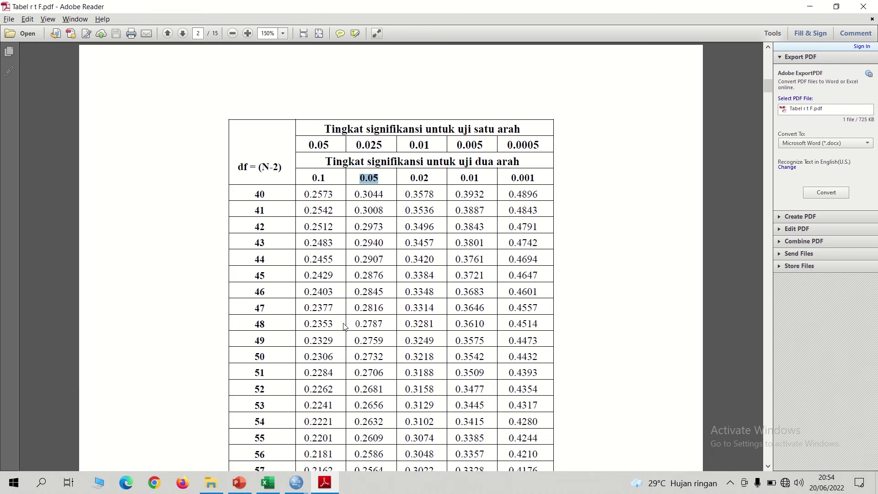
drag(357, 324, 388, 324)
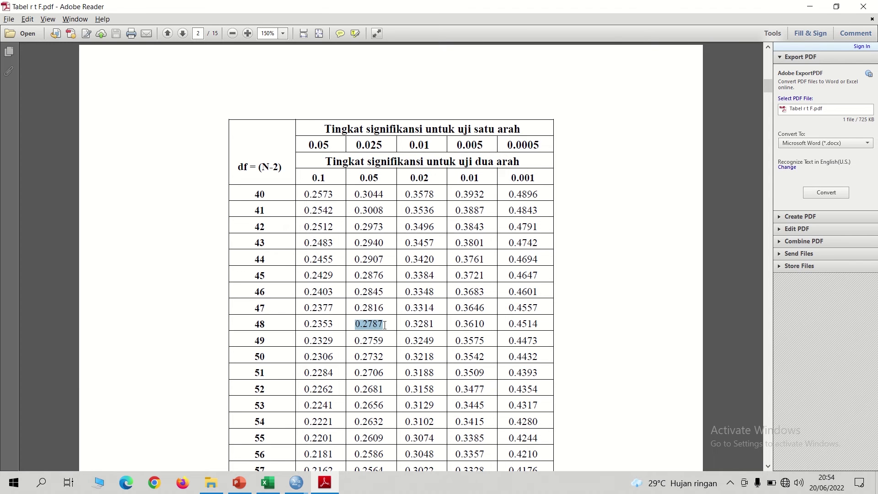
- Compare the X1 item correlations in the SPSS output with the r table value and criteria on PowerPoint's Uji Validitas slide
click(239, 483)
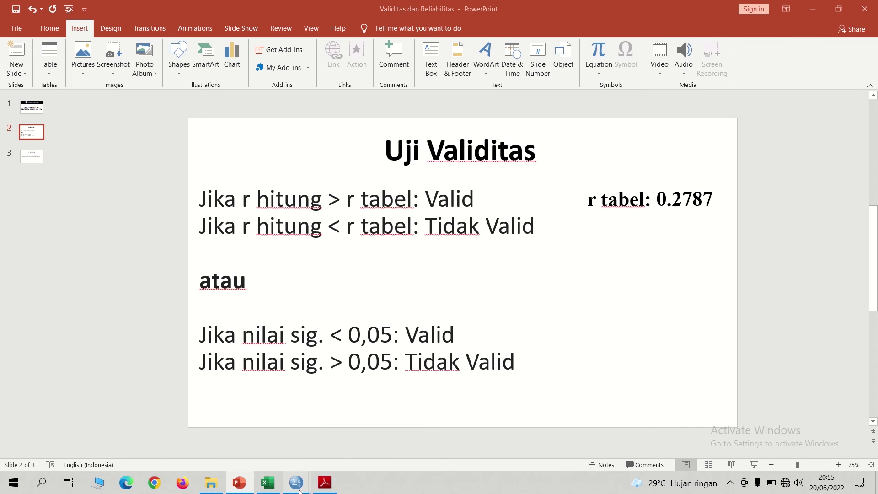
mouse_move(296, 483)
click(384, 438)
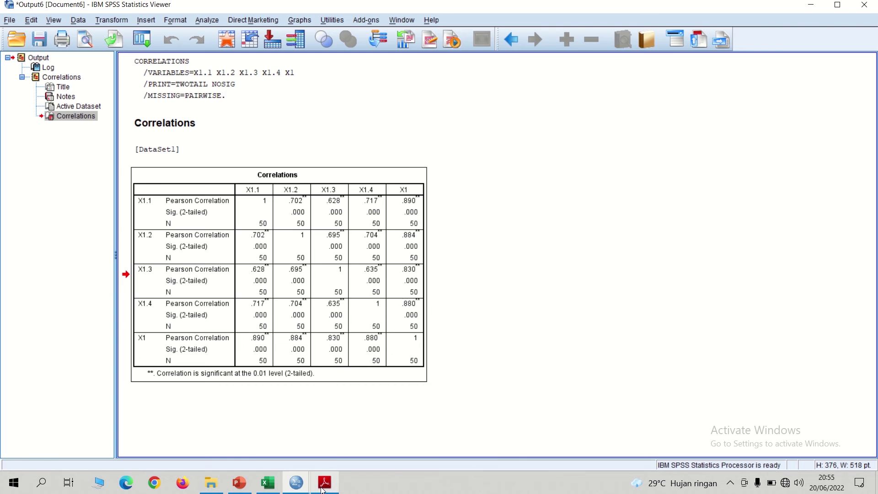
click(239, 485)
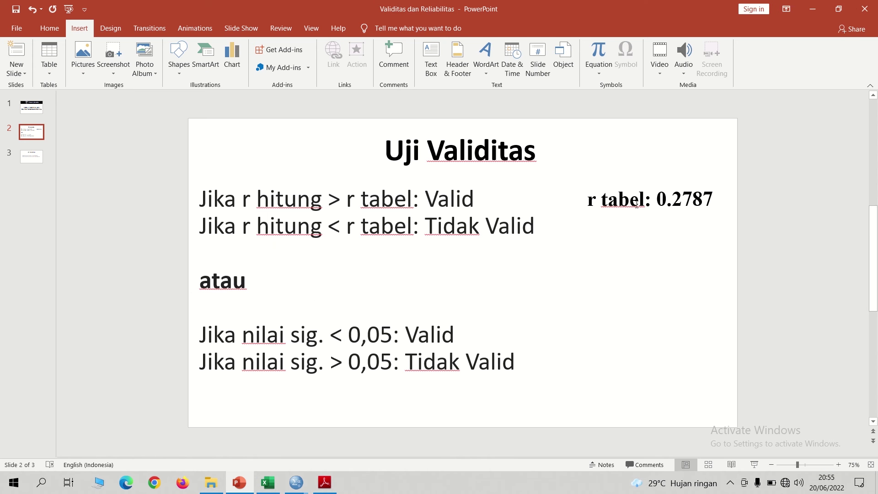
mouse_move(296, 483)
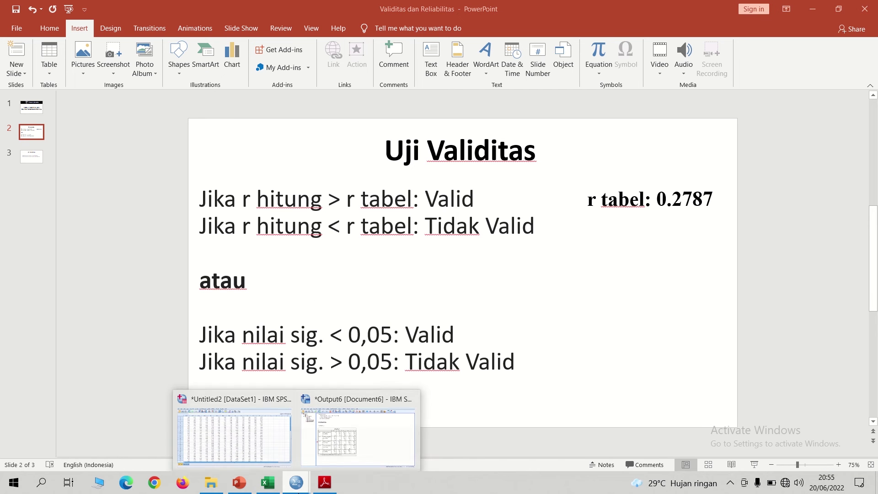
click(337, 444)
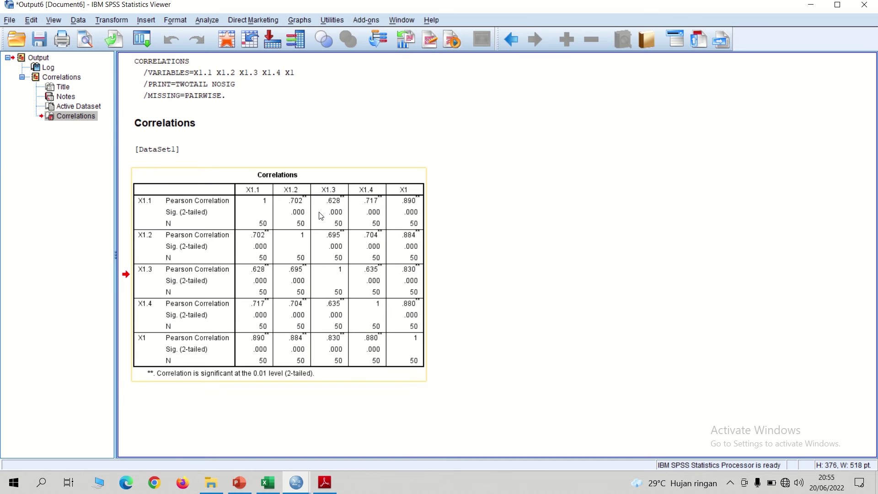
- Open a new Bivariate Correlations analysis and remove all the X1 variables from its variable selection
click(207, 20)
mouse_move(231, 126)
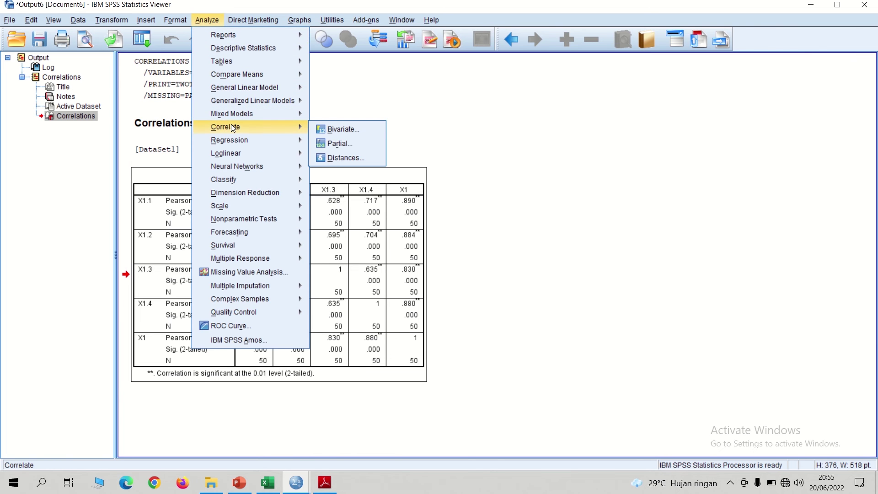
click(343, 129)
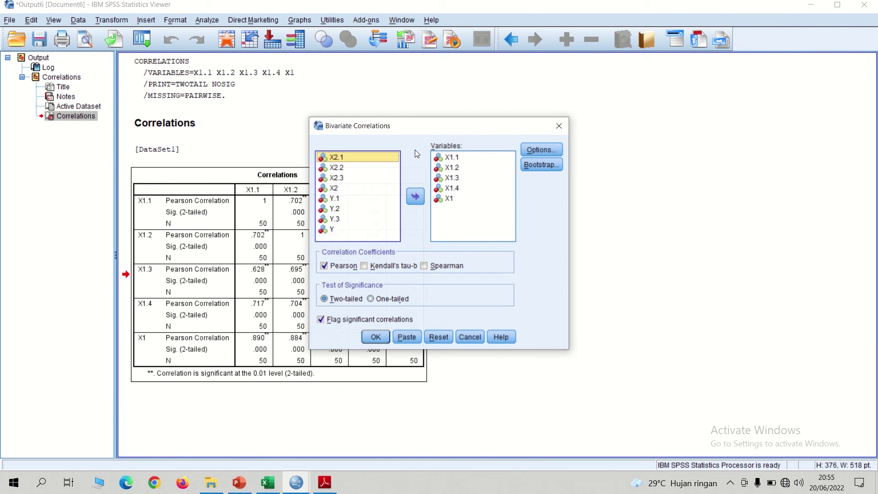
click(466, 200)
key(ctrl+a)
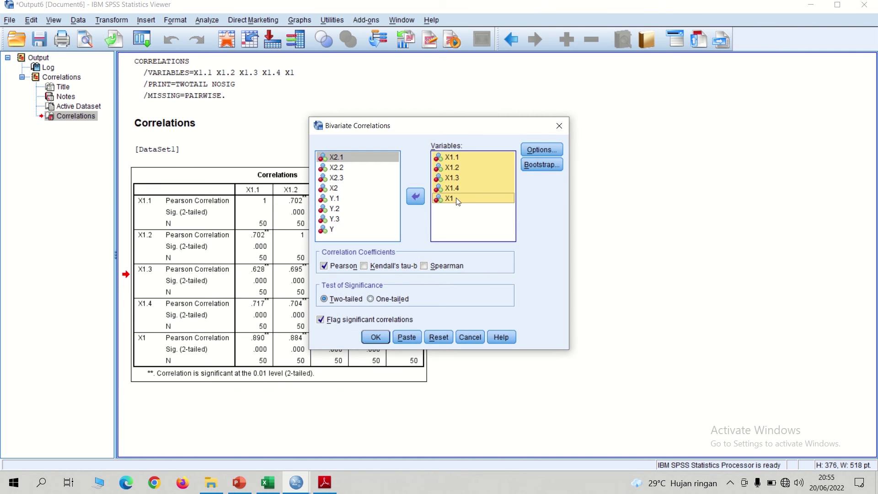
click(420, 198)
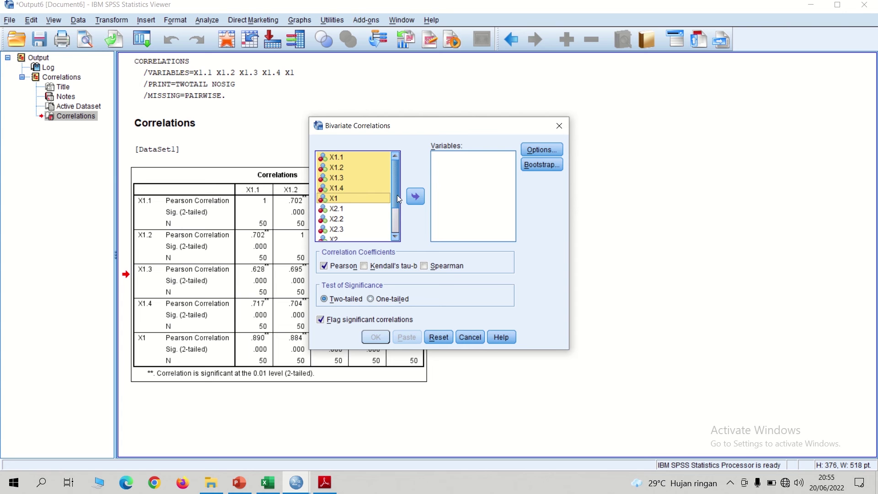
- Run the two-tailed Pearson correlation on X2.1, X2.2, X2.3 and the total X2
scroll(397, 206, down, 1)
click(340, 176)
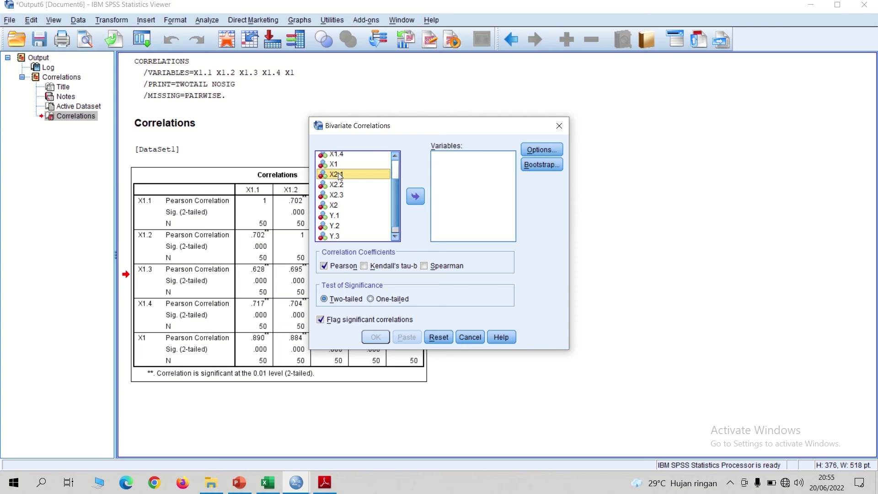
shift+click(336, 205)
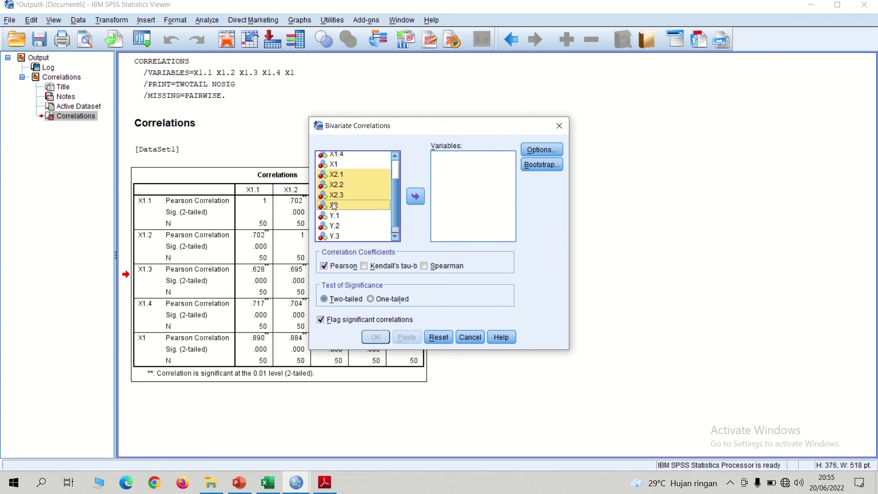
click(416, 197)
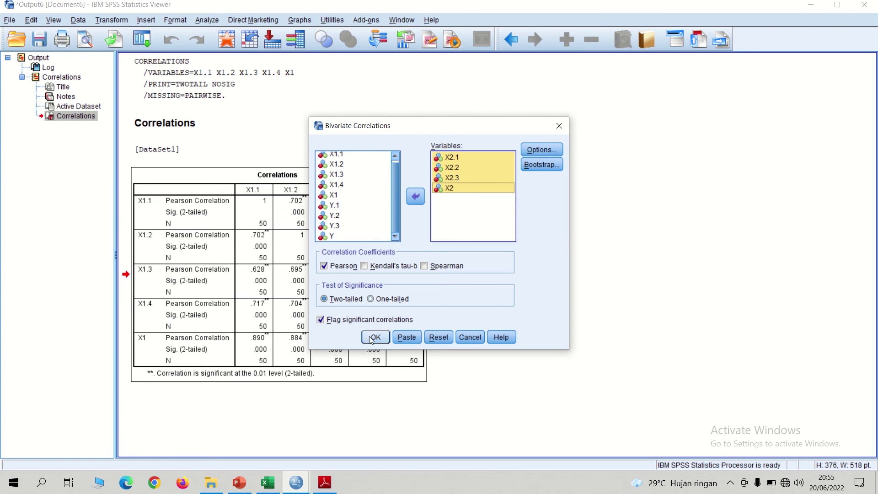
click(372, 342)
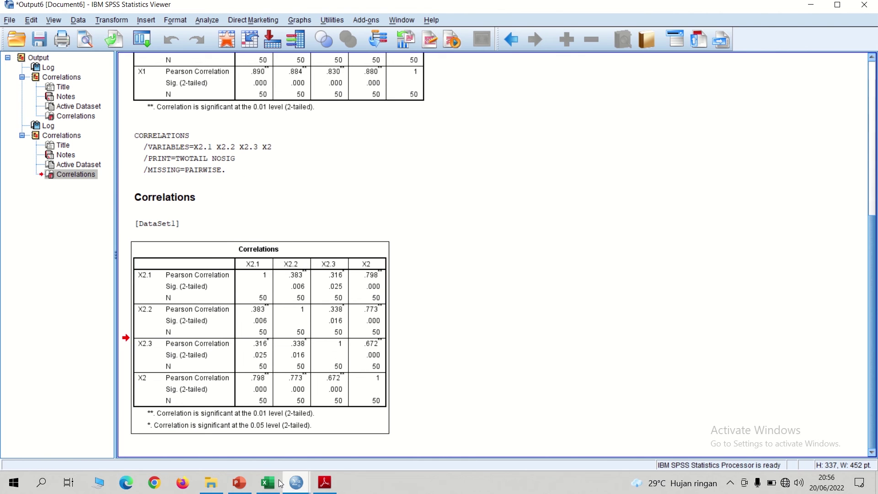
- Check the X2 validity criteria on the PowerPoint slide, and return to the SPSS output window
click(240, 484)
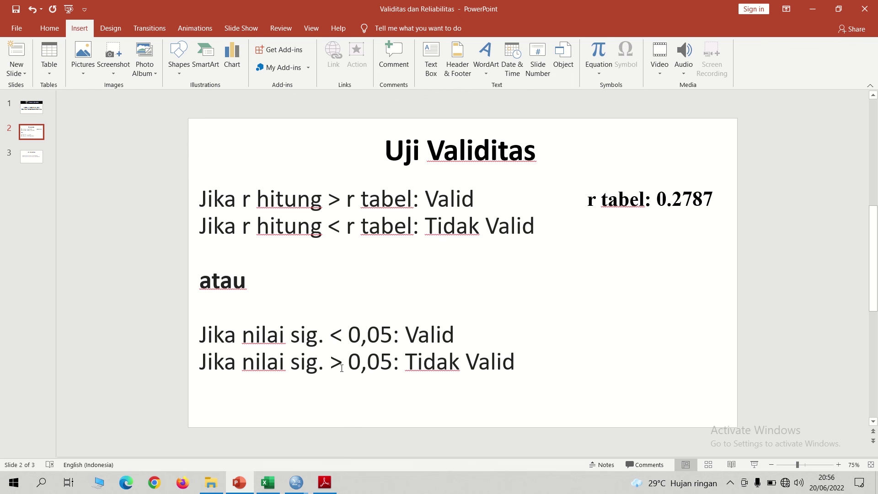
mouse_move(297, 483)
click(346, 444)
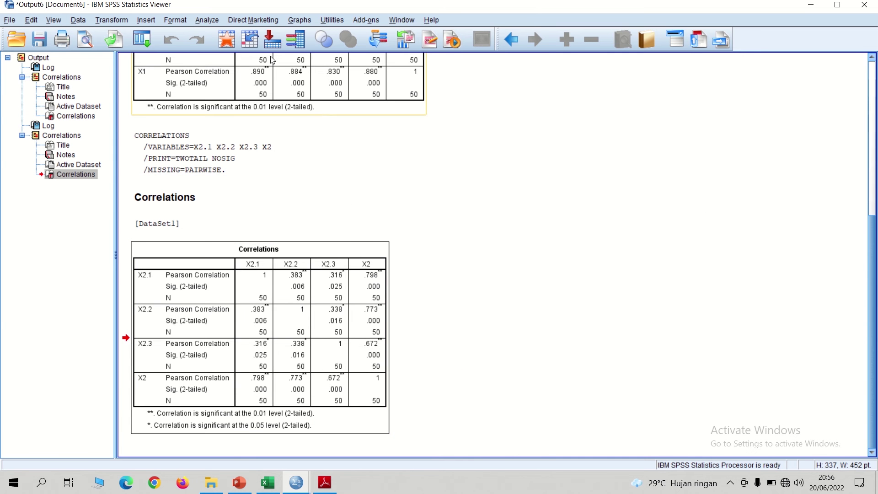
- Reopen the Bivariate Correlations analysis and remove all the X2 variables from its variable selection
click(203, 20)
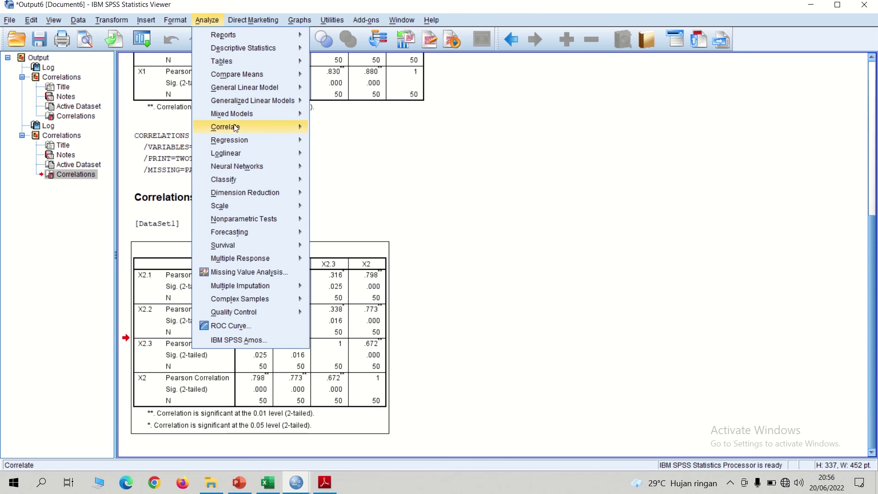
mouse_move(293, 127)
click(333, 128)
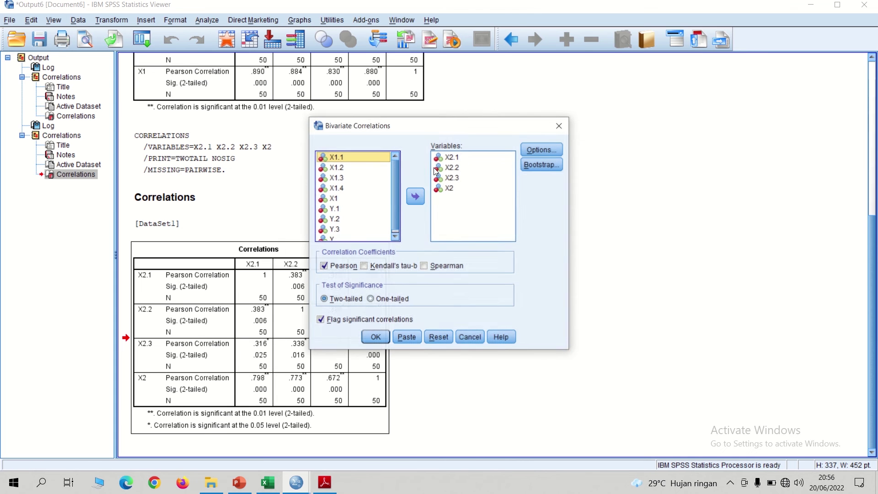
click(464, 209)
key(ctrl+a)
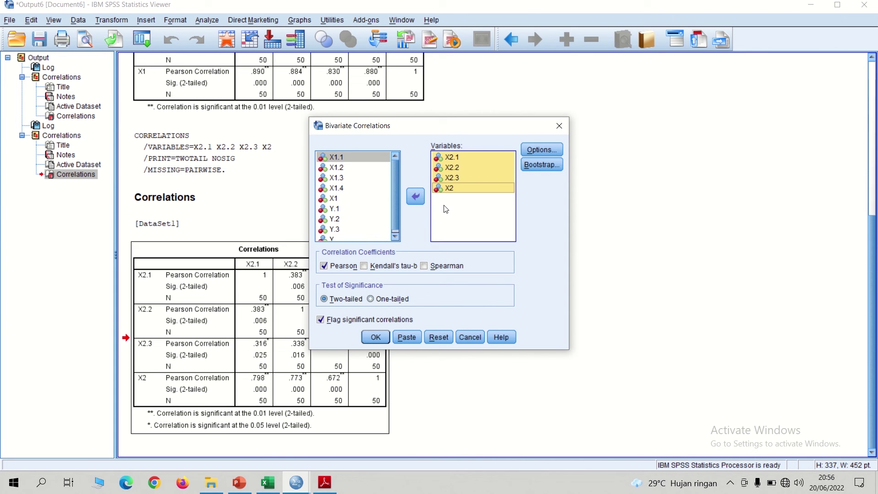
click(420, 197)
- Run the two-tailed Pearson correlation on Y.1, Y.2, Y.3 and the total Y, and select the resulting Correlations table
drag(396, 189, 394, 221)
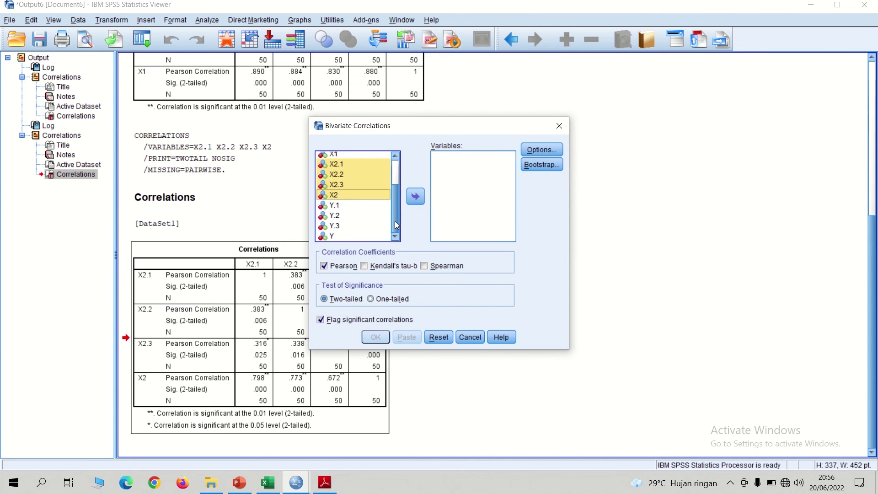
click(340, 207)
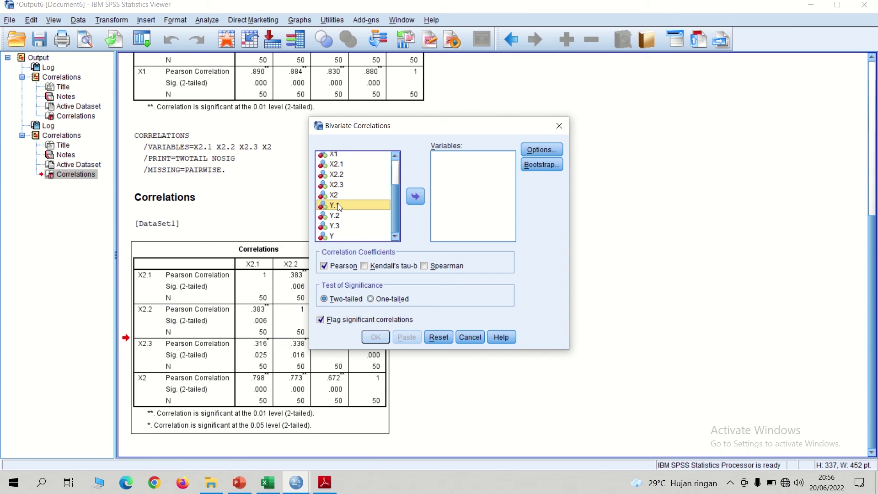
click(334, 237)
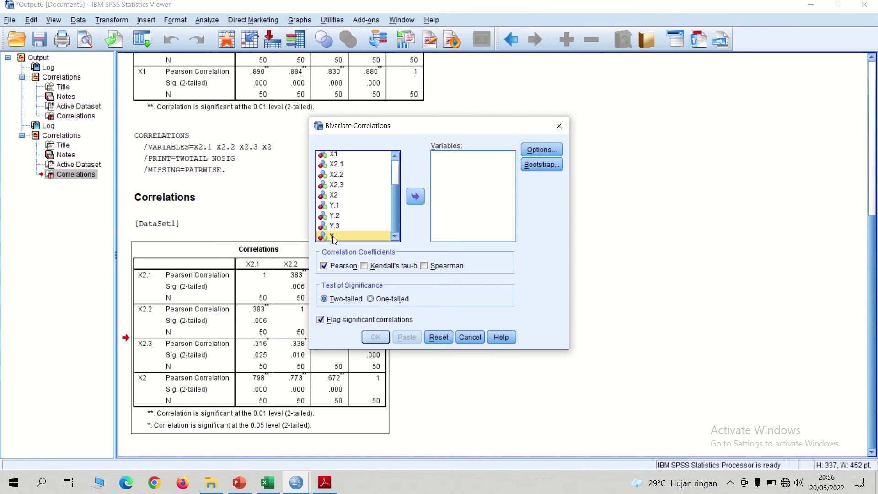
shift+click(343, 205)
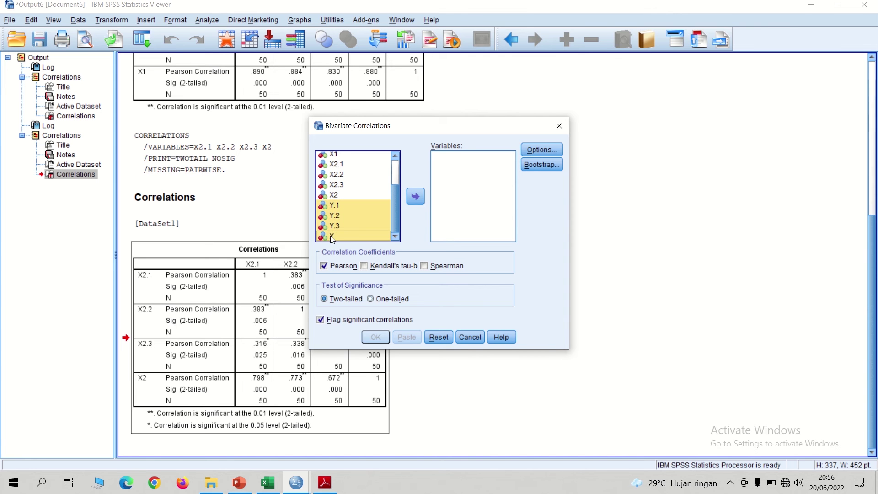
click(423, 197)
click(375, 336)
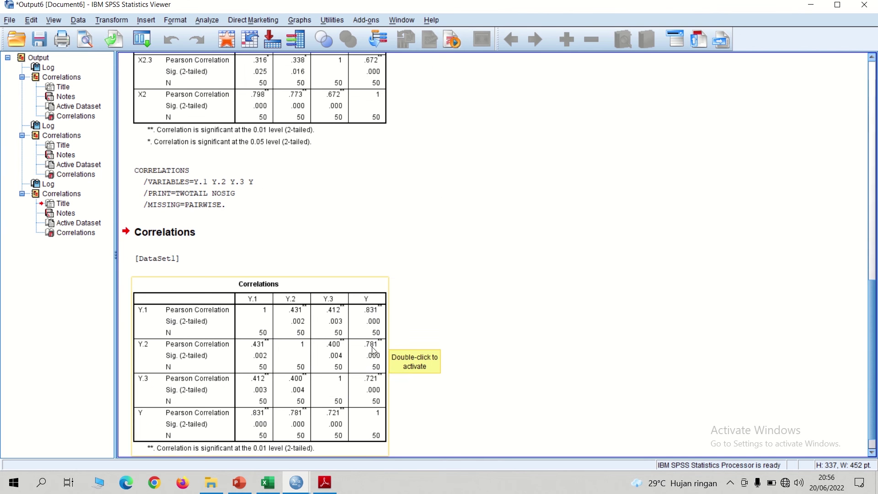
click(242, 347)
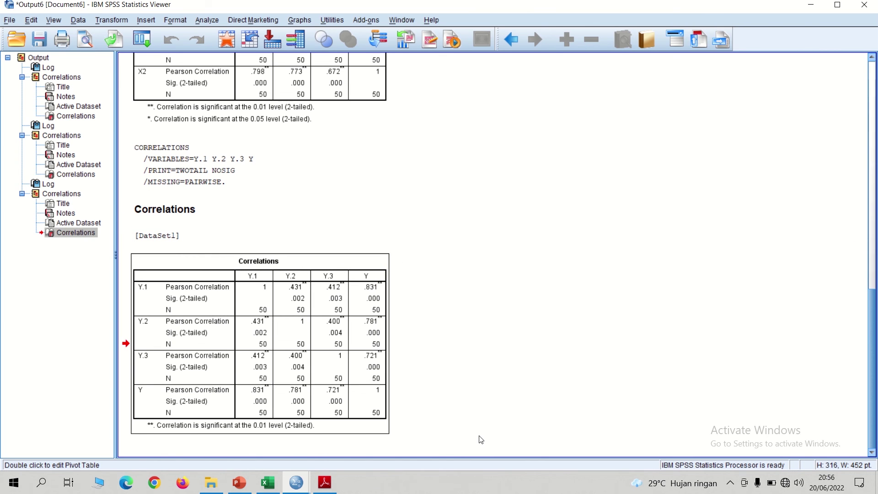
- Switch to PowerPoint and make the "Cronbach alpha > 0,60: Reliabel" line bold on the Uji Reliabilitas slide
click(239, 483)
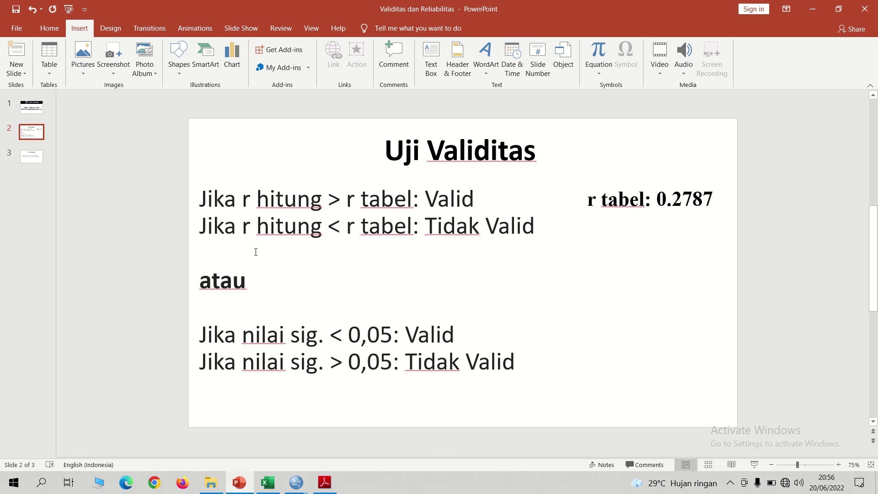
click(31, 157)
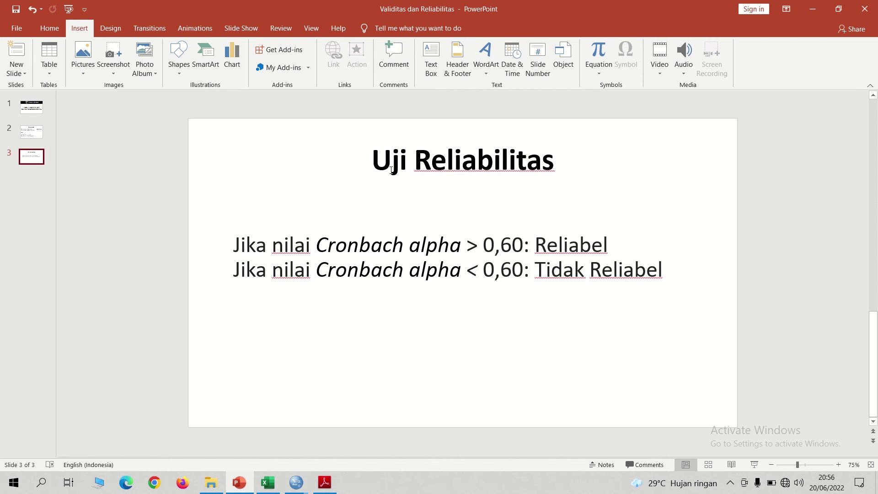
click(235, 247)
drag(236, 246, 614, 249)
key(ctrl+b)
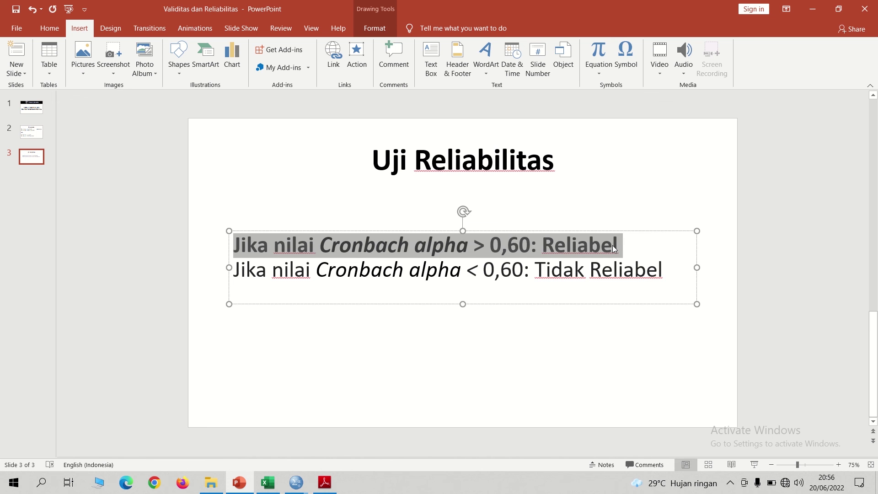
click(610, 348)
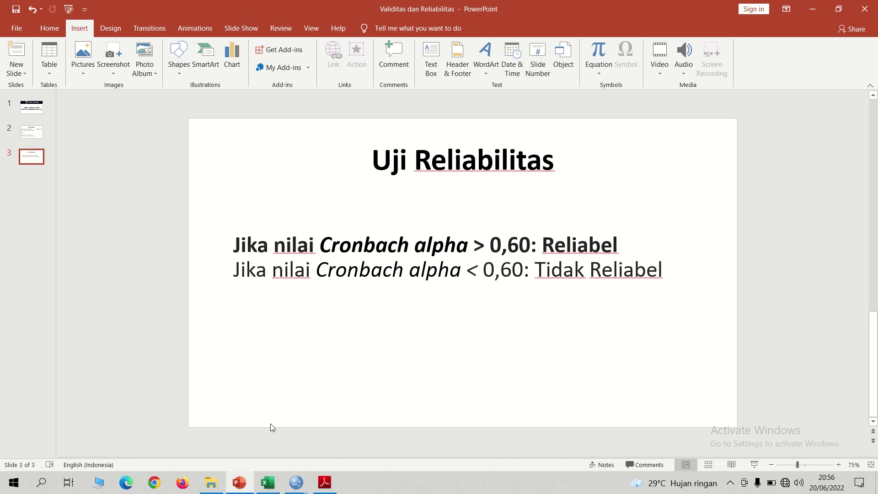
- Switch to the SPSS data set, run an Alpha reliability analysis on X1.1 to X1.4, and select the resulting Reliability Statistics table
click(298, 481)
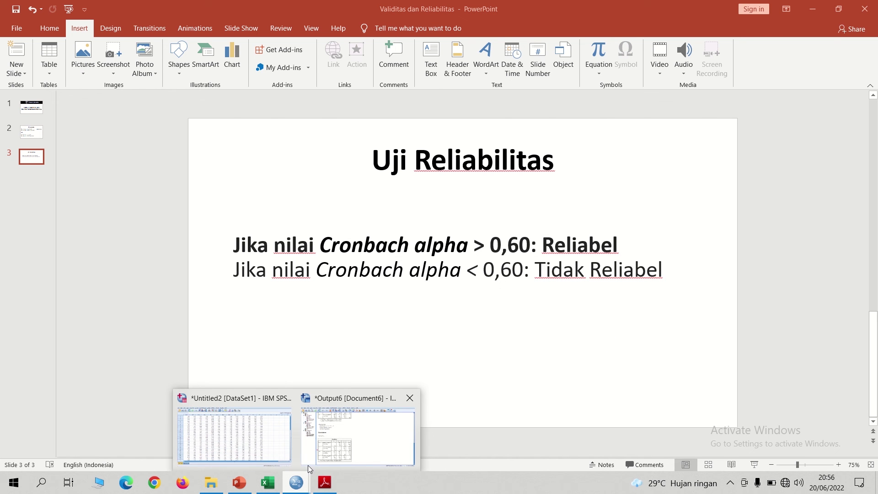
click(275, 439)
click(148, 20)
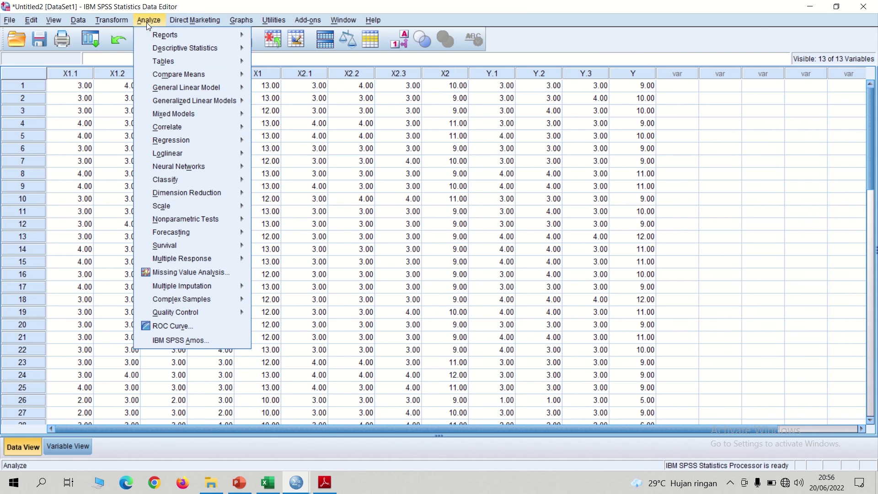
mouse_move(177, 207)
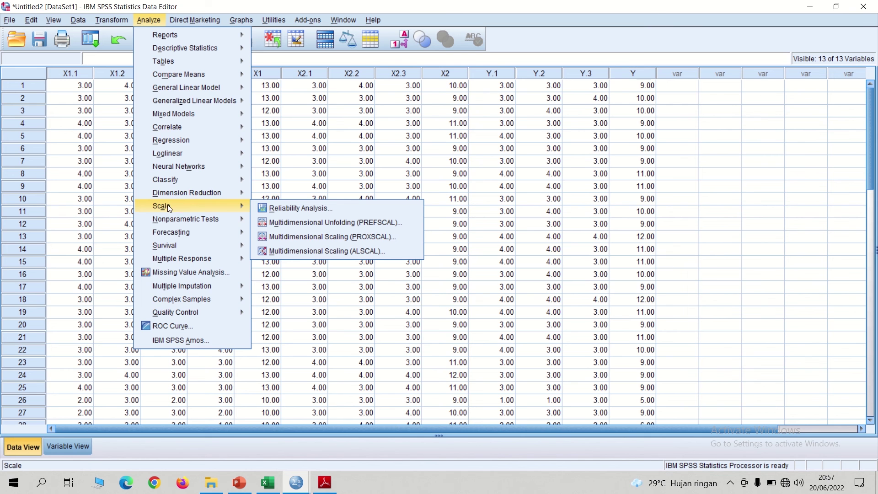
click(295, 210)
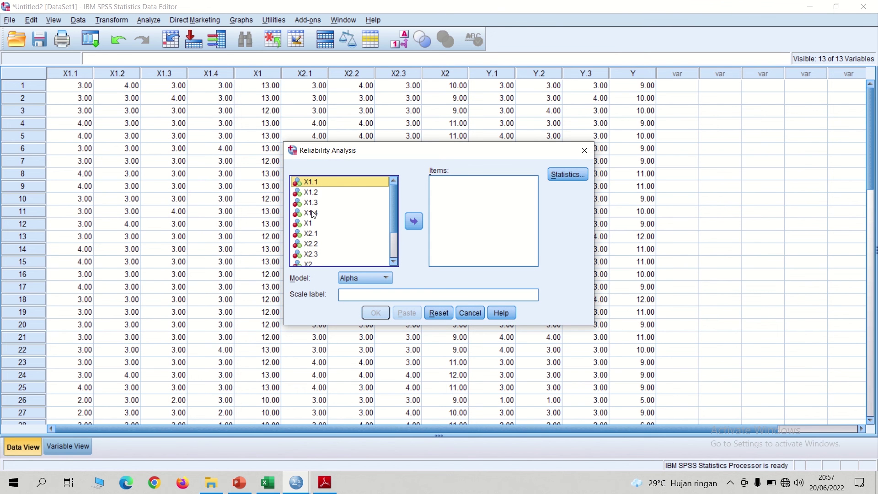
shift+click(314, 214)
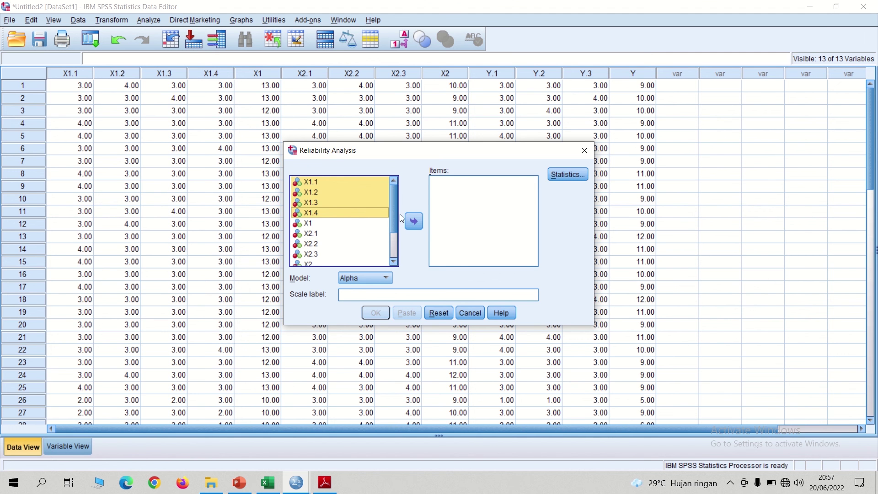
click(413, 222)
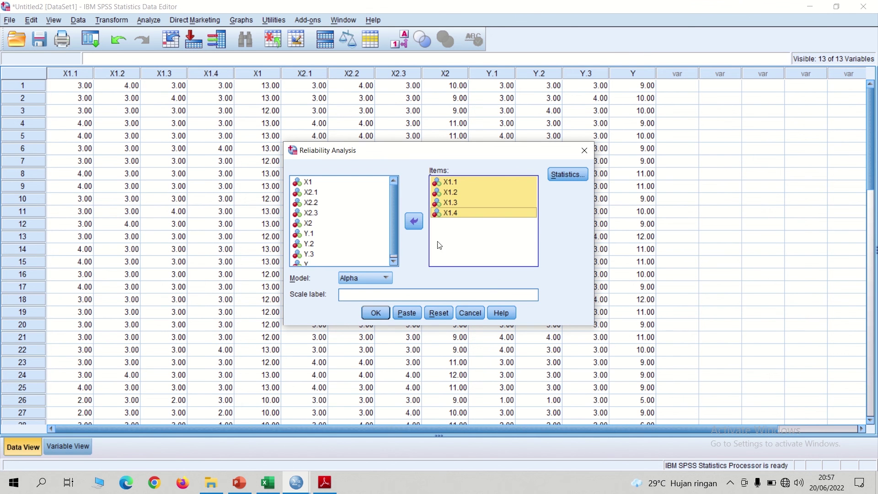
click(376, 312)
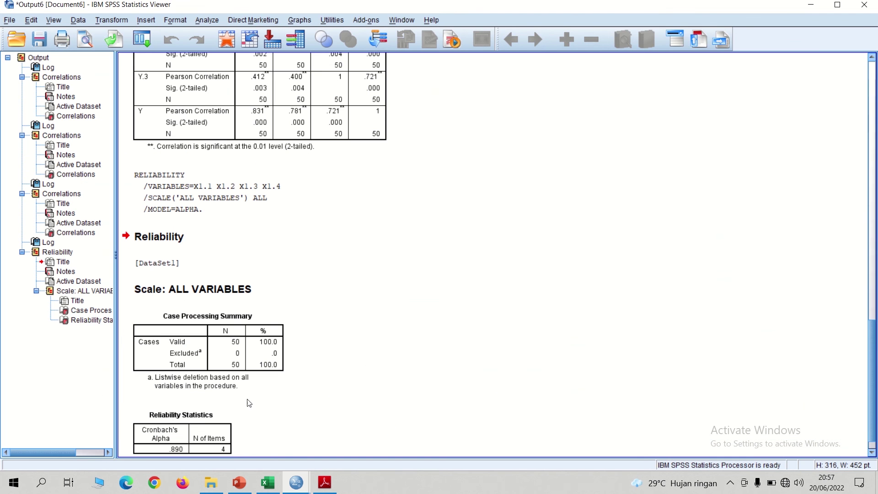
scroll(875, 361, down, 1)
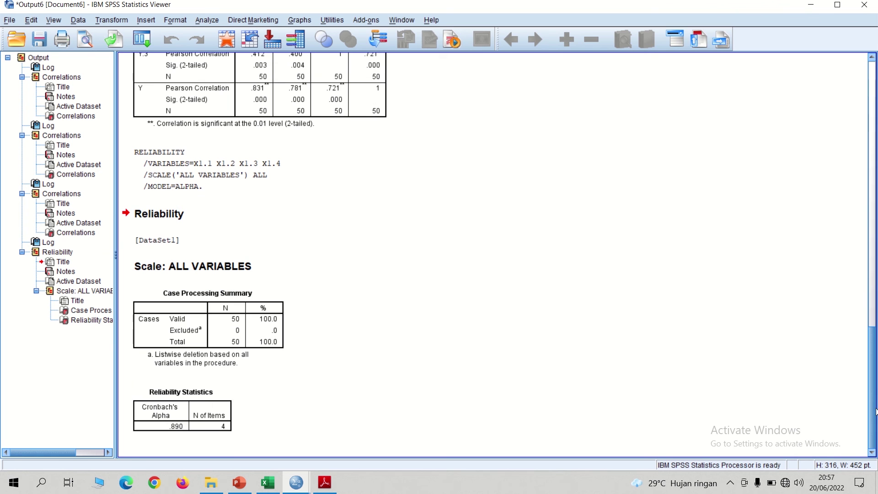
click(201, 403)
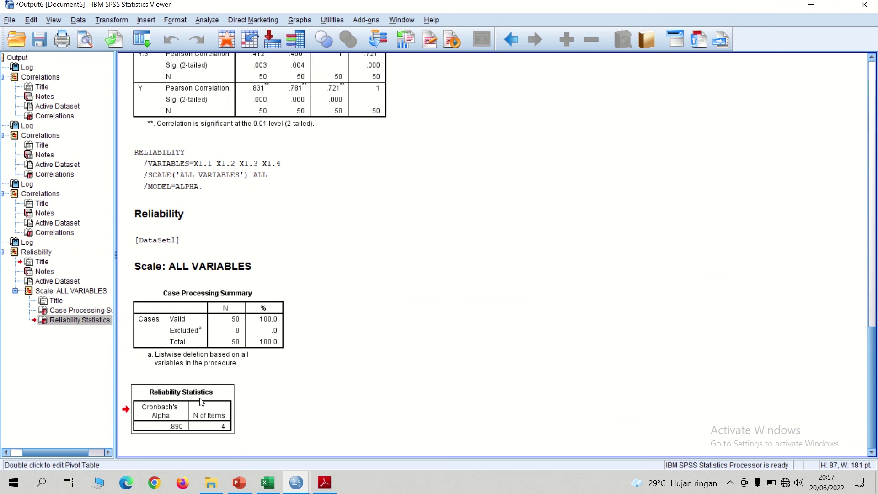
- Check the Cronbach alpha criteria for X1 on the PowerPoint slide, and return to the SPSS output window
click(239, 483)
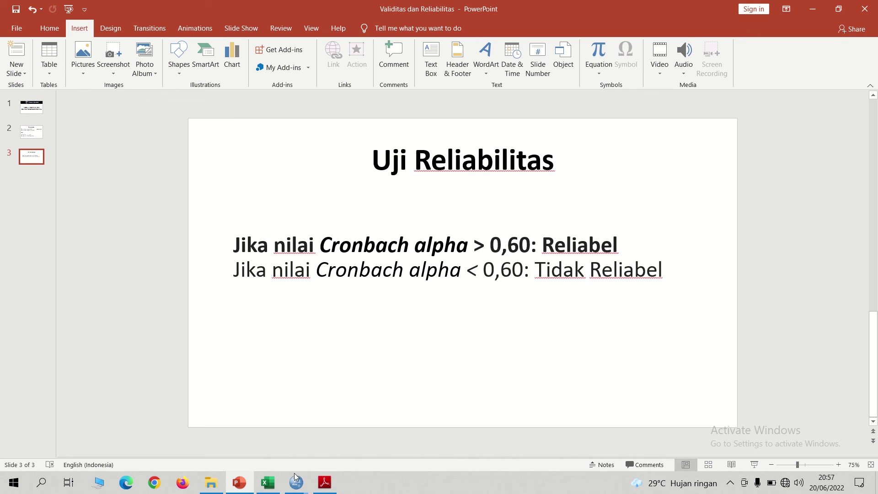
mouse_move(297, 486)
click(249, 441)
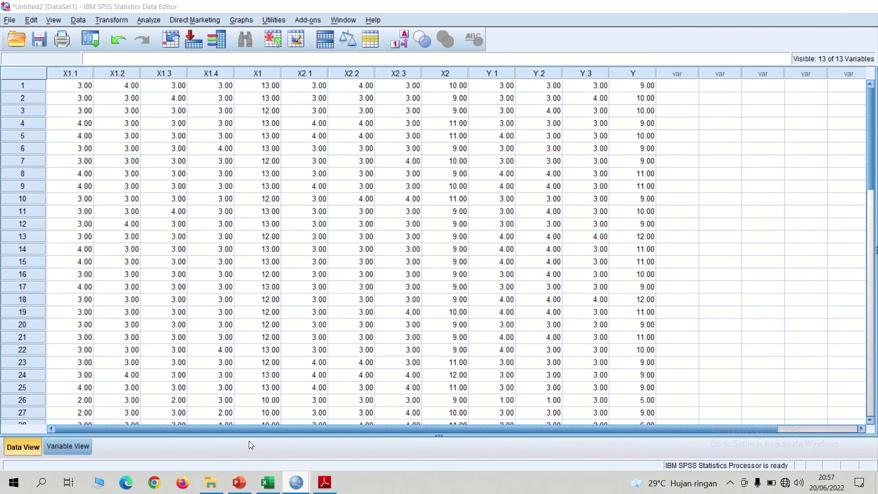
click(335, 450)
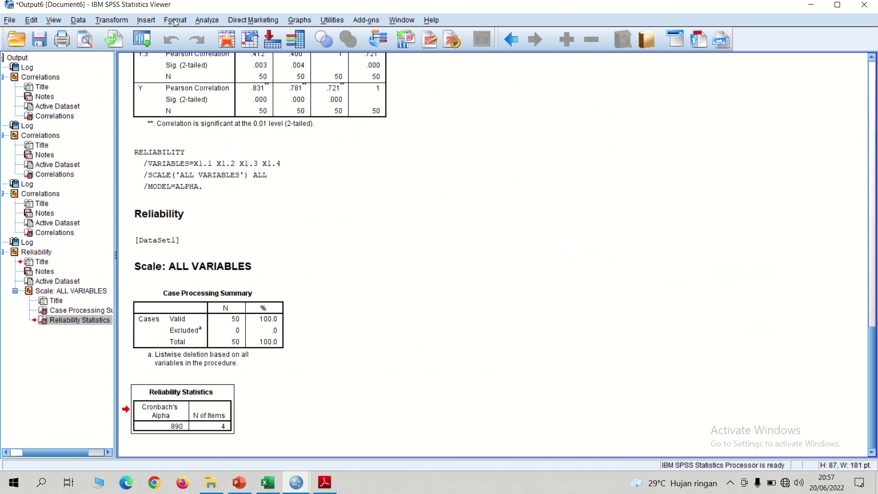
- Reopen the Reliability Analysis and remove all the X1 items from its item selection
click(211, 22)
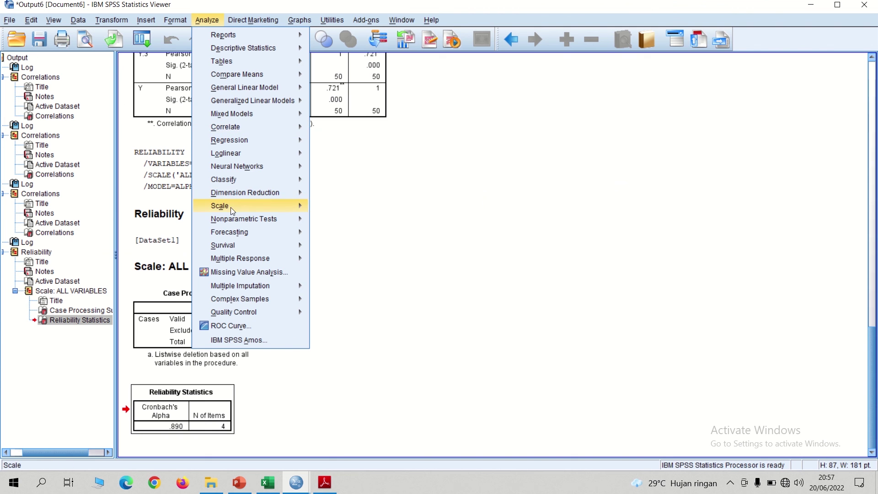
mouse_move(230, 207)
click(319, 208)
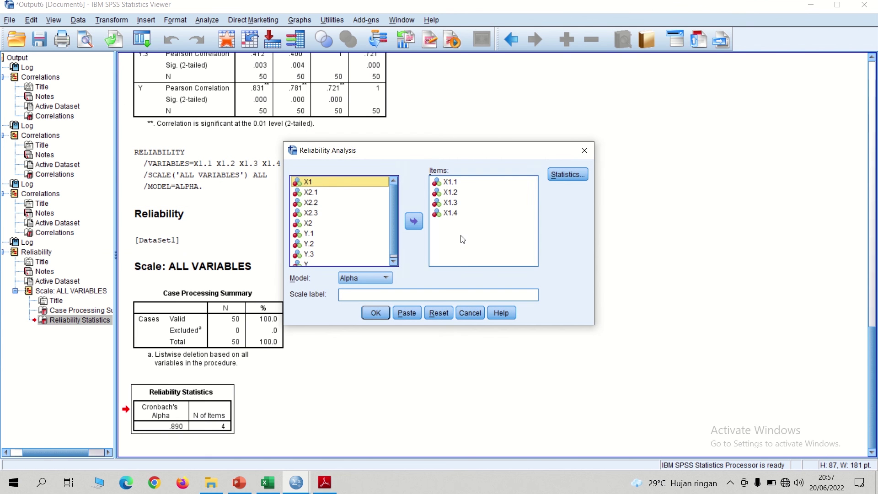
key(ctrl+a)
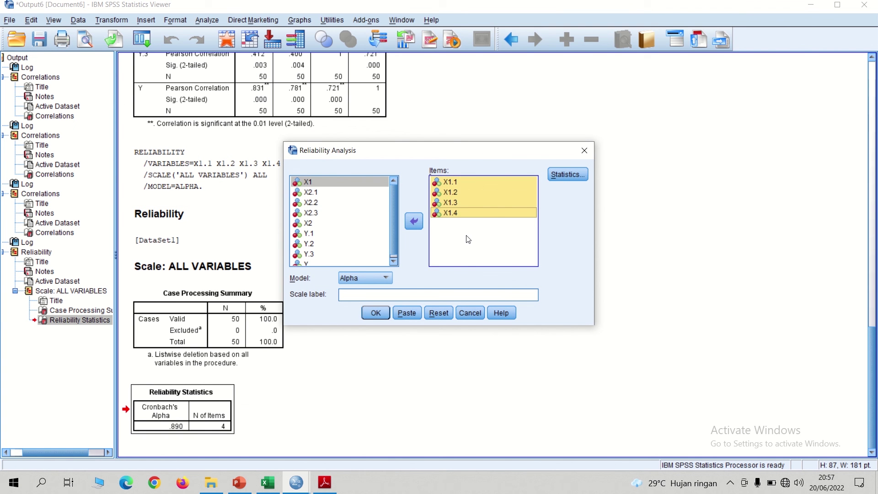
click(419, 222)
- Run the Alpha reliability analysis on items X2.1, X2.2 and X2.3
scroll(394, 215, down, 2)
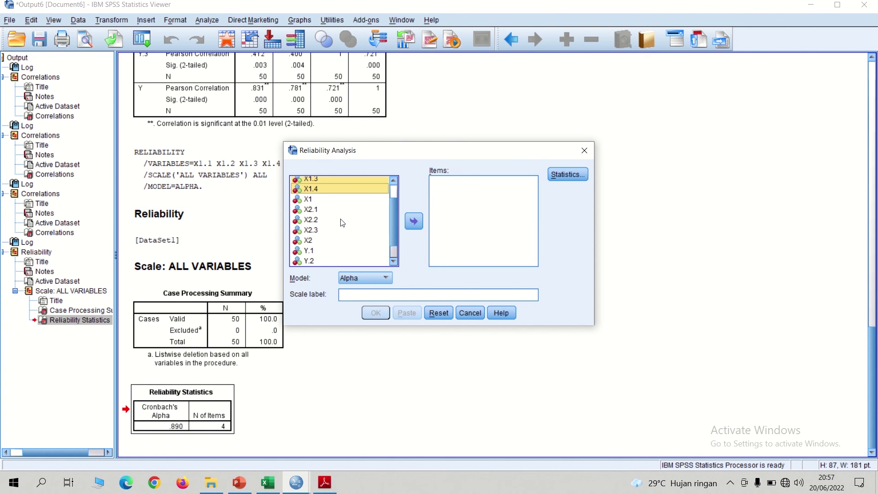
click(310, 210)
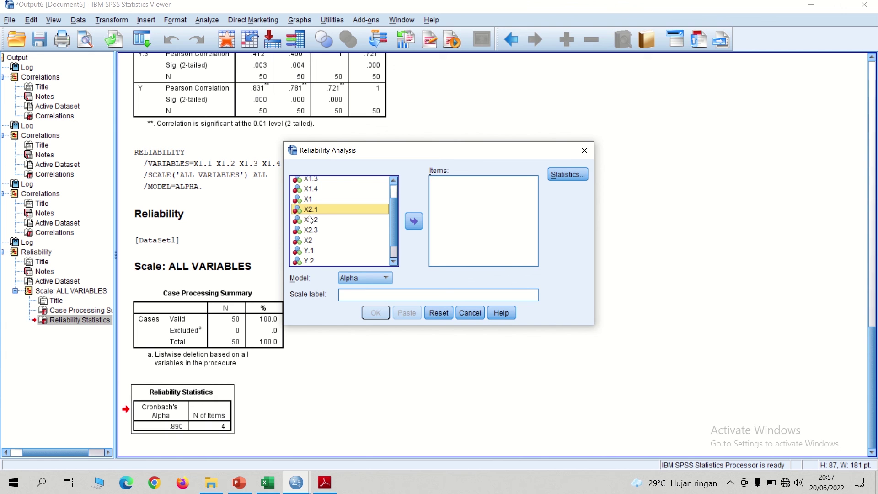
shift+click(314, 230)
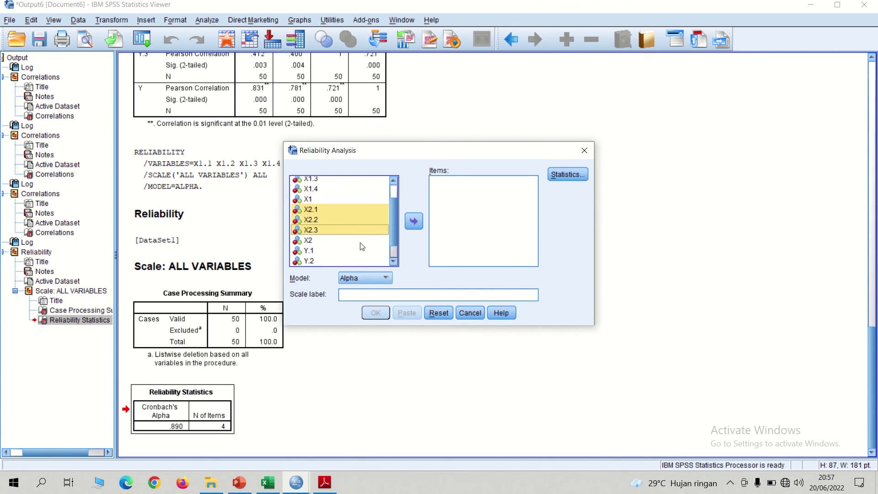
click(414, 221)
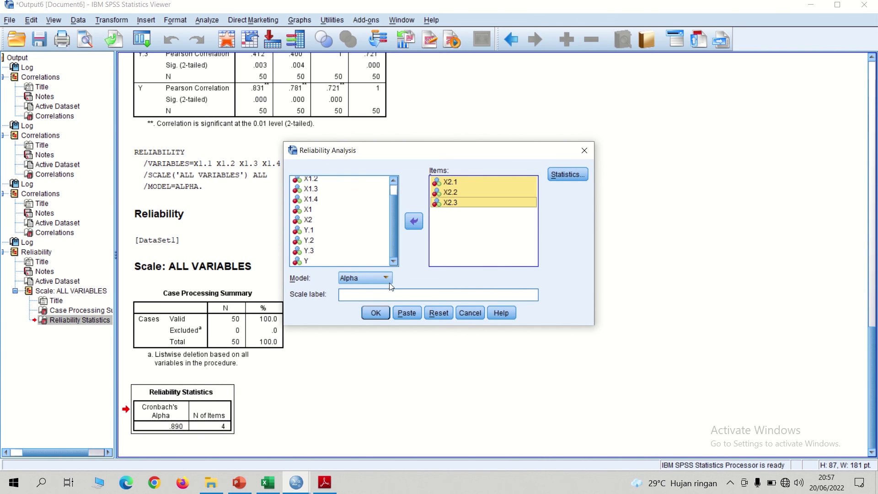
click(378, 313)
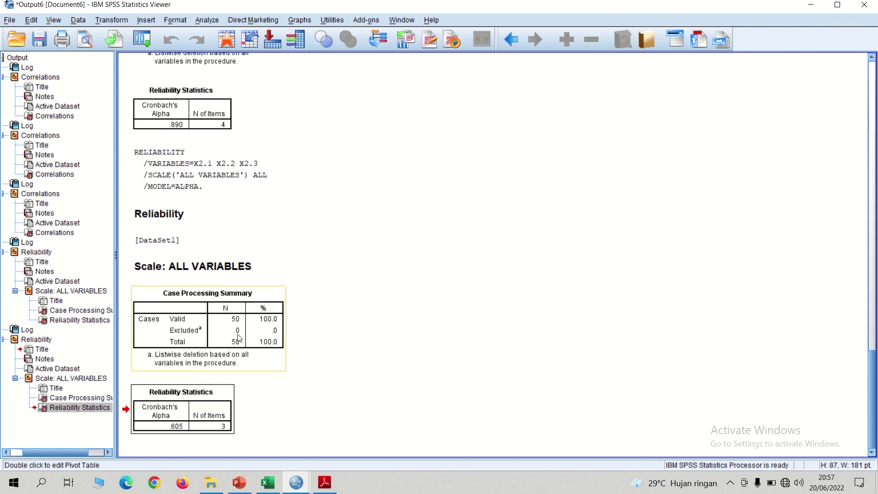
- Reopen the Reliability Analysis and remove all the X2 items from its item selection
click(207, 20)
mouse_move(228, 210)
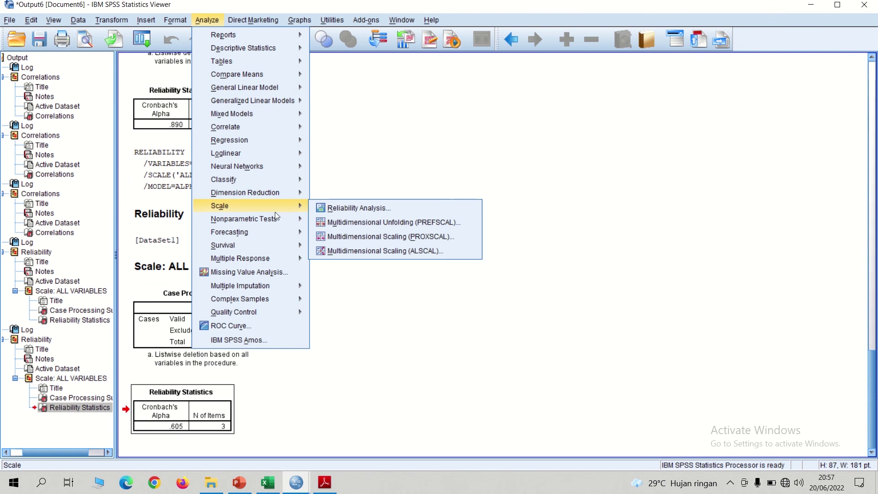
click(341, 210)
drag(480, 257, 450, 182)
click(414, 223)
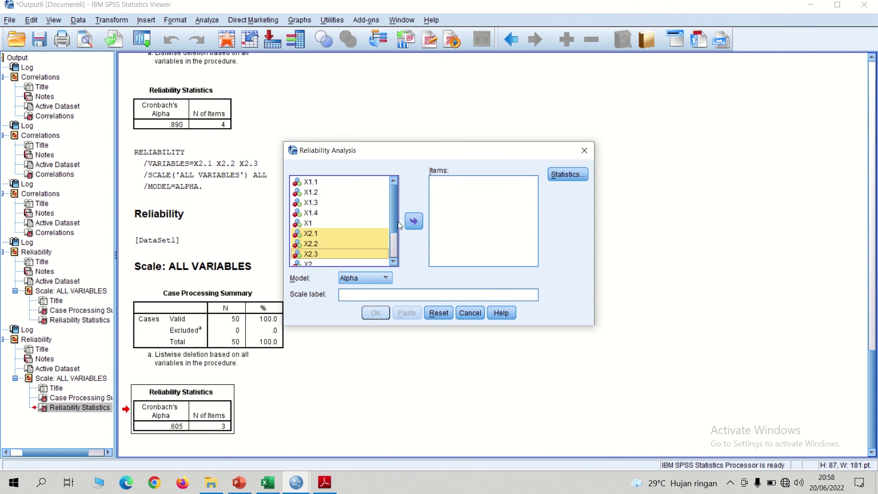
- Run the Alpha reliability analysis on items Y.1, Y.2 and Y.3
scroll(391, 220, down, 2)
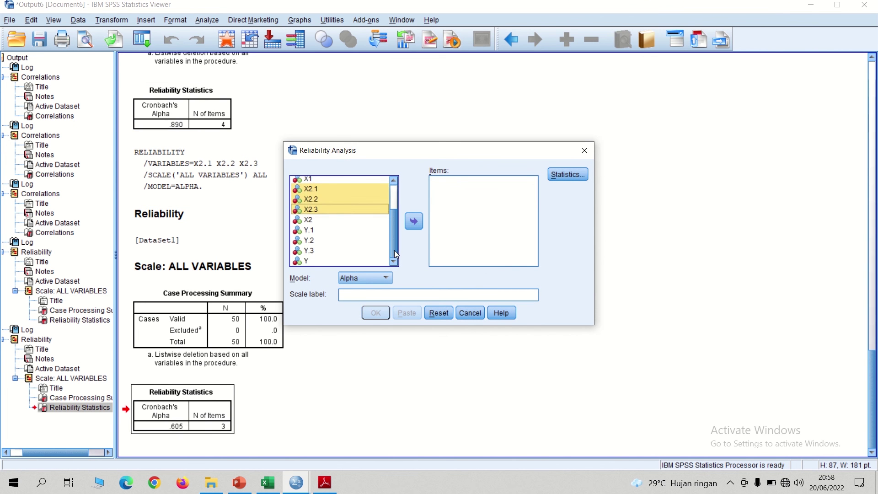
click(309, 231)
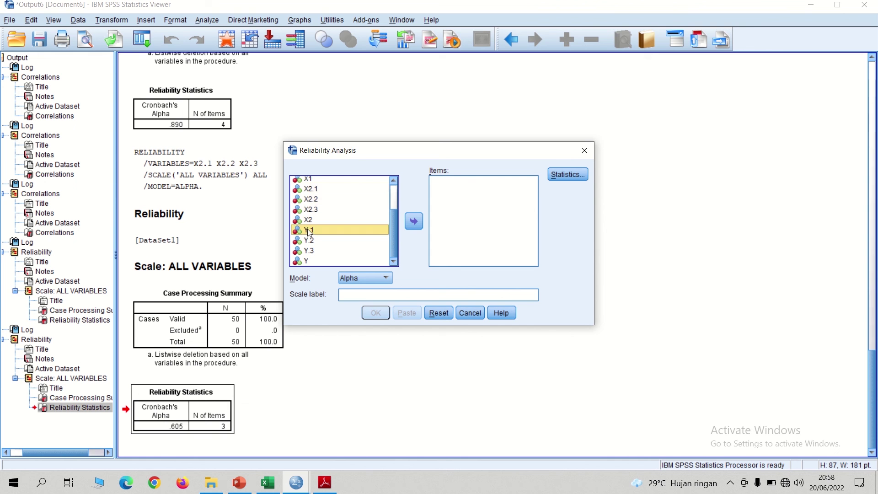
shift+click(309, 253)
click(413, 221)
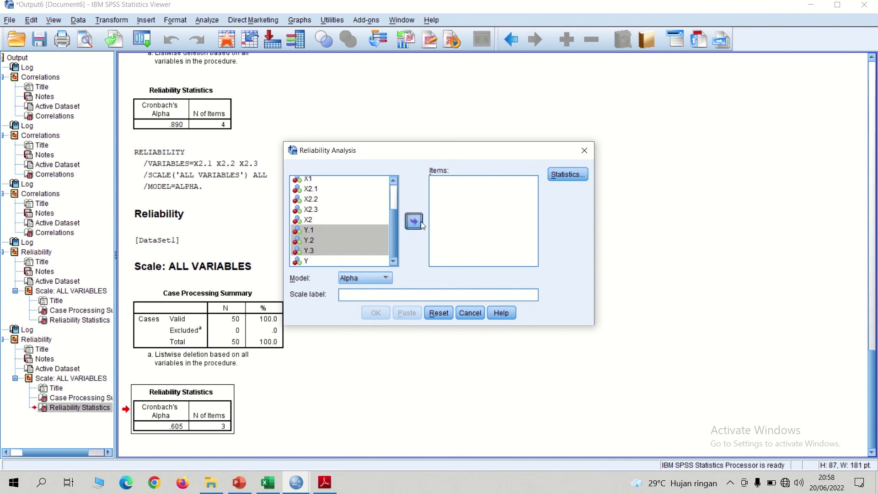
click(374, 314)
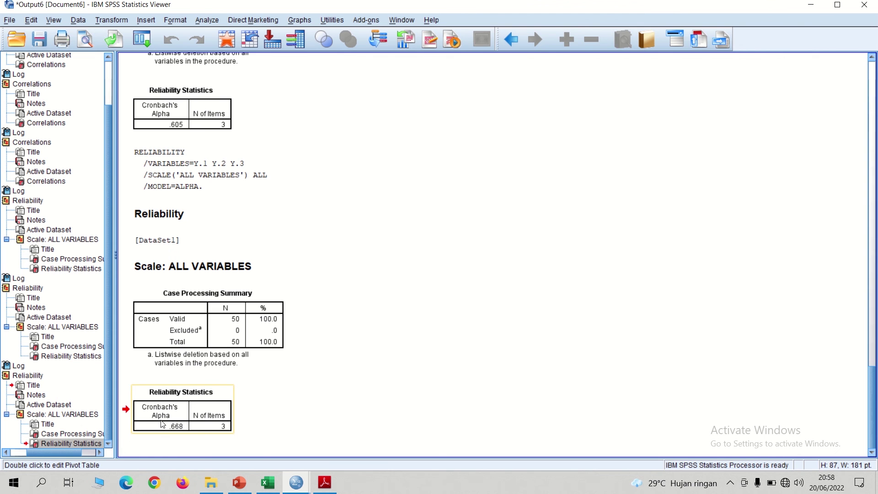
- Compare the Y reliability output with the Cronbach alpha criteria in PowerPoint, and display the presentation's title slide
click(239, 482)
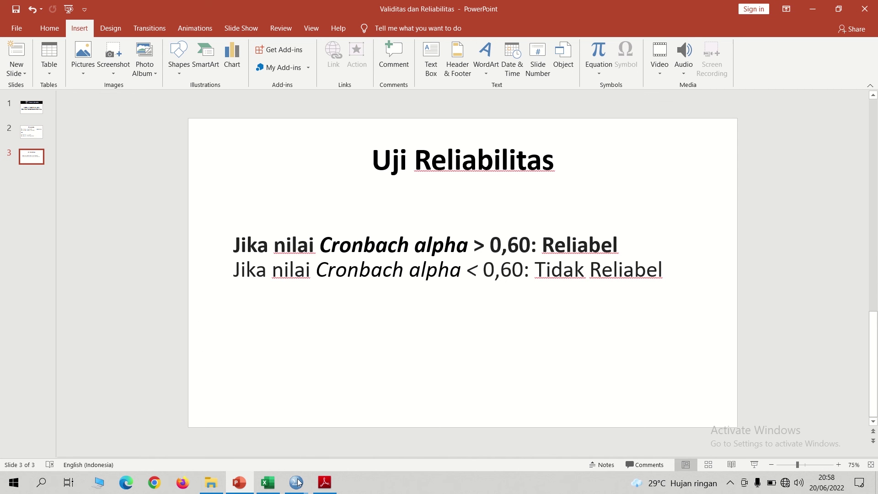
mouse_move(296, 483)
click(348, 438)
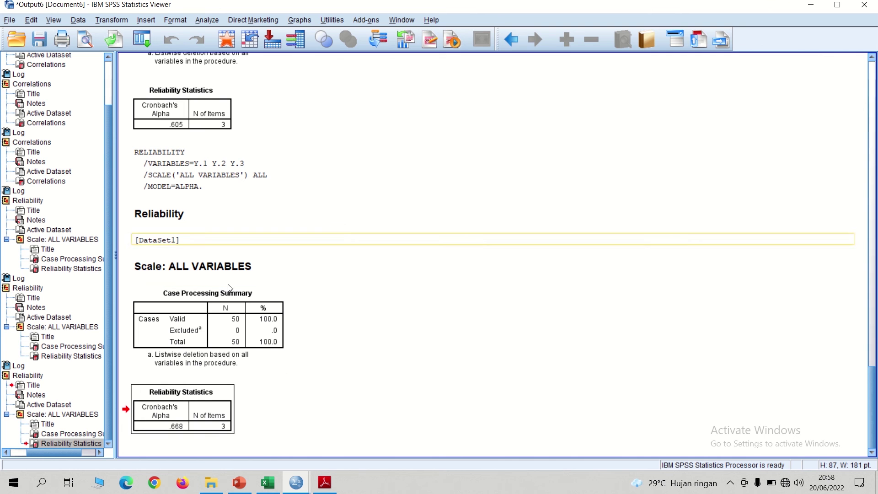
click(240, 483)
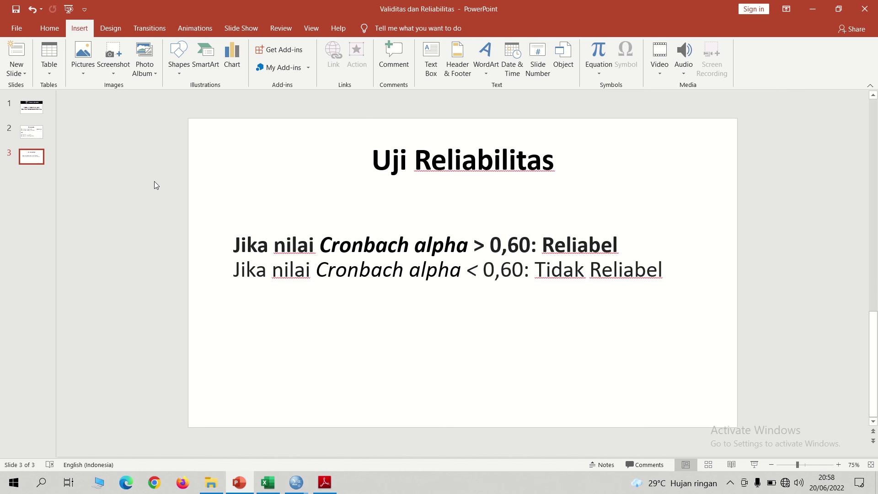
click(28, 106)
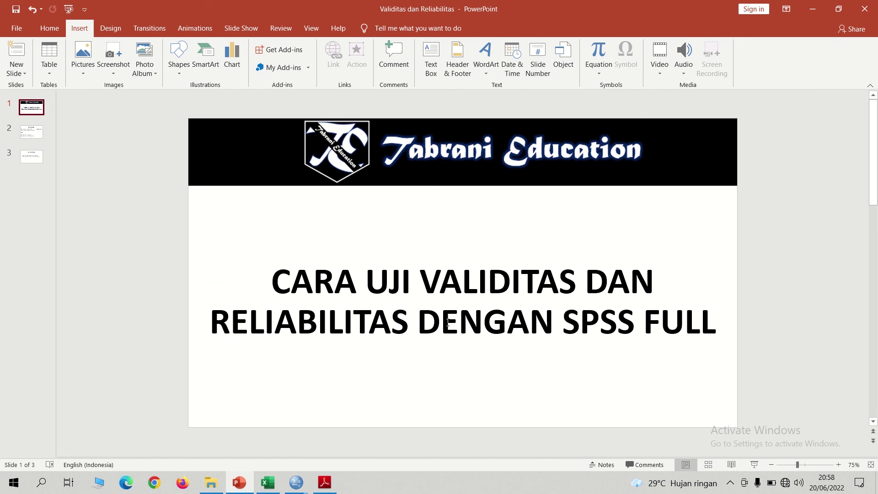